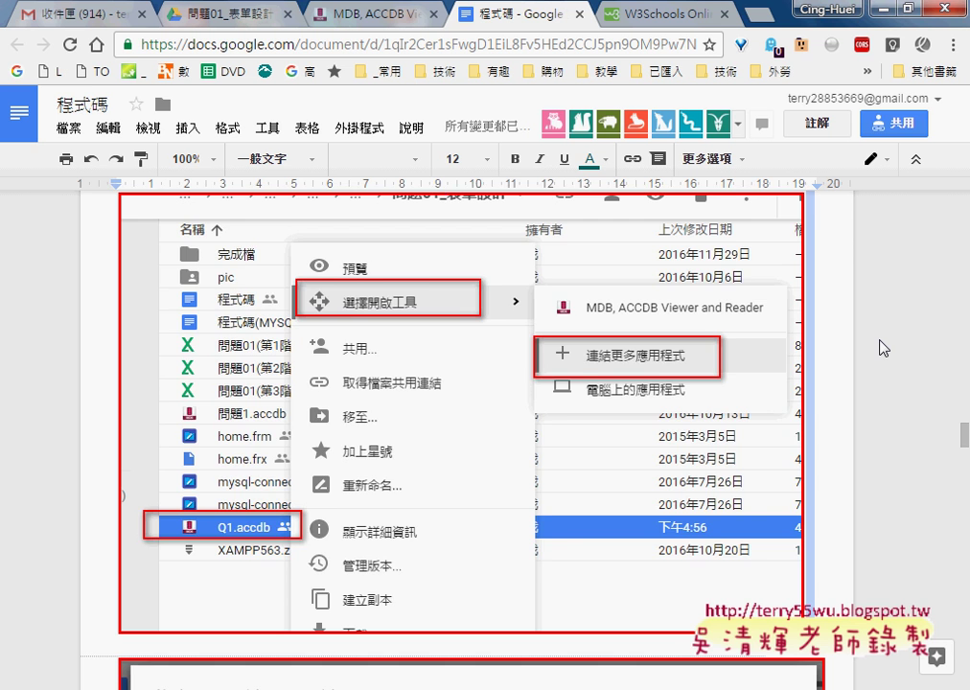
# Step: Scroll up to the SQL heading at the top of the notes, then back down to the Access note
pyautogui.scroll(4, 881, 346)
pyautogui.scroll(2, 884, 349)
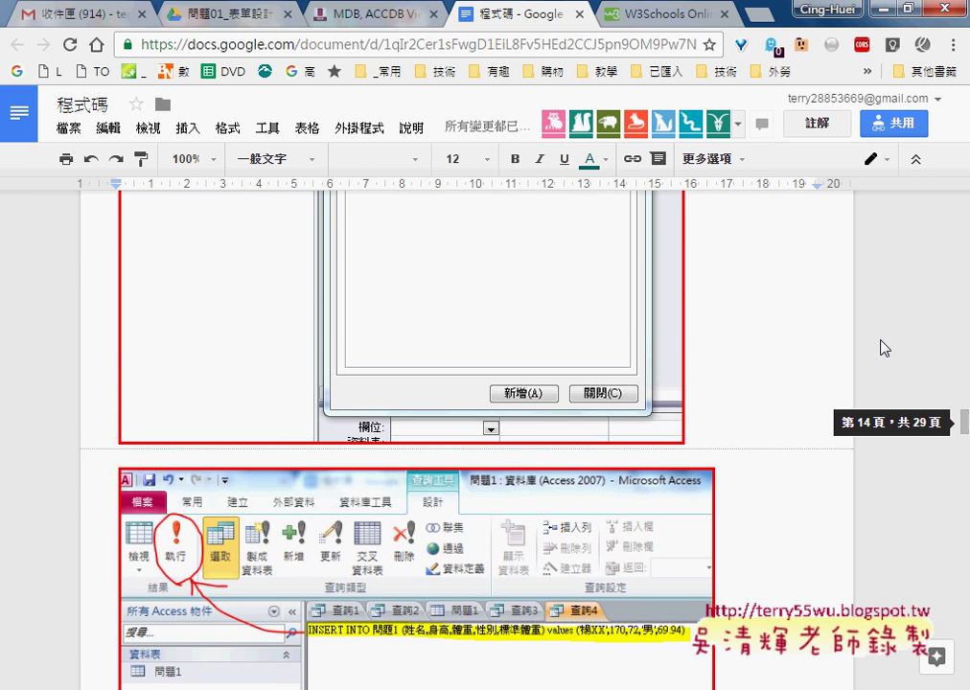
pyautogui.scroll(1, 888, 327)
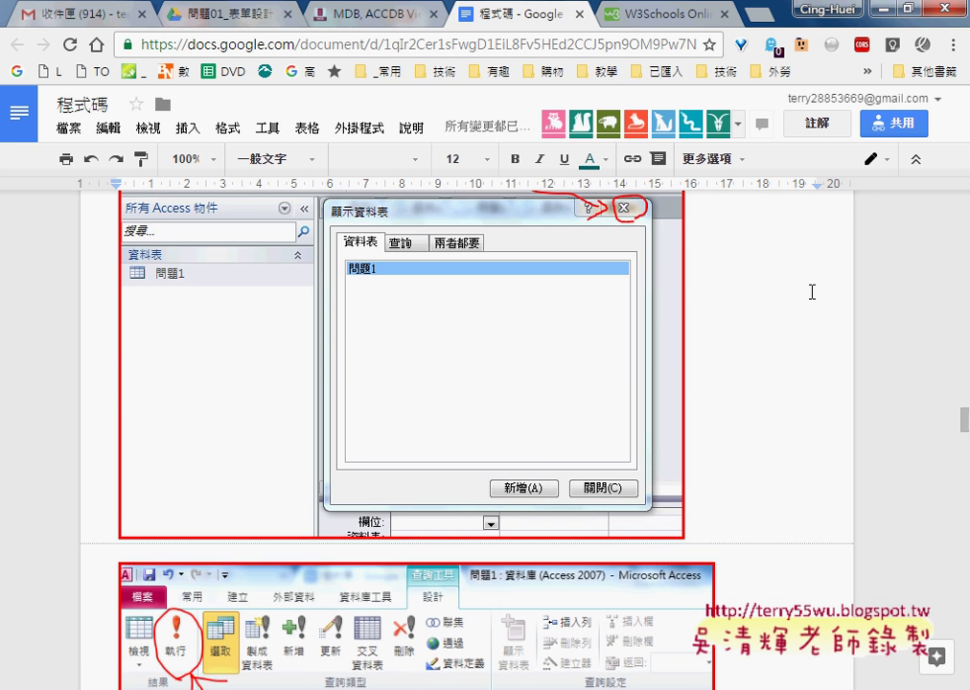
pyautogui.scroll(1, 635, 283)
pyautogui.scroll(1, 635, 283)
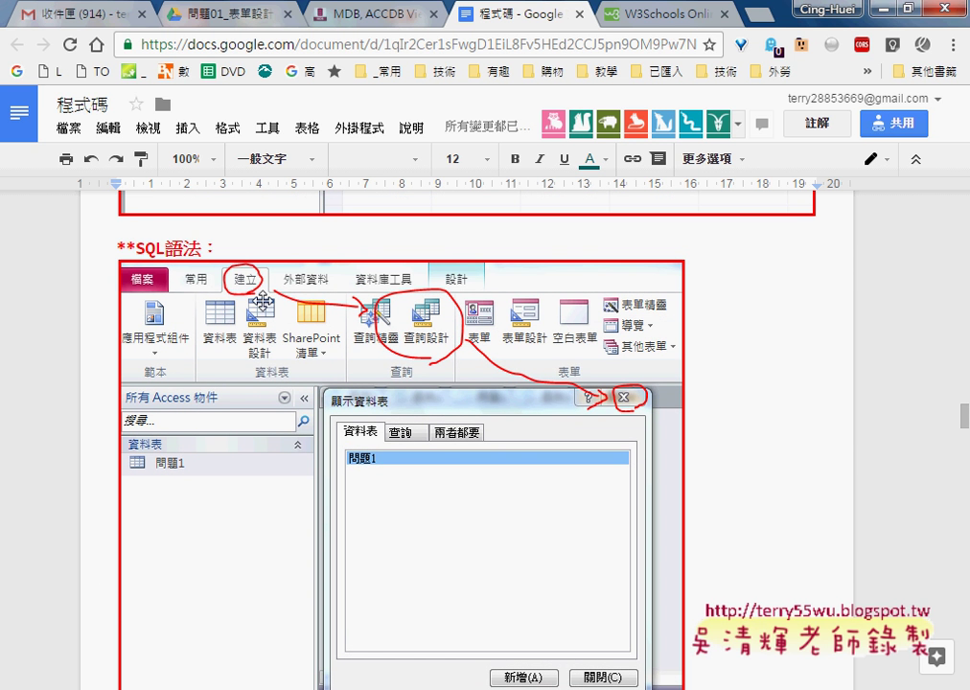
pyautogui.doubleClick(140, 251)
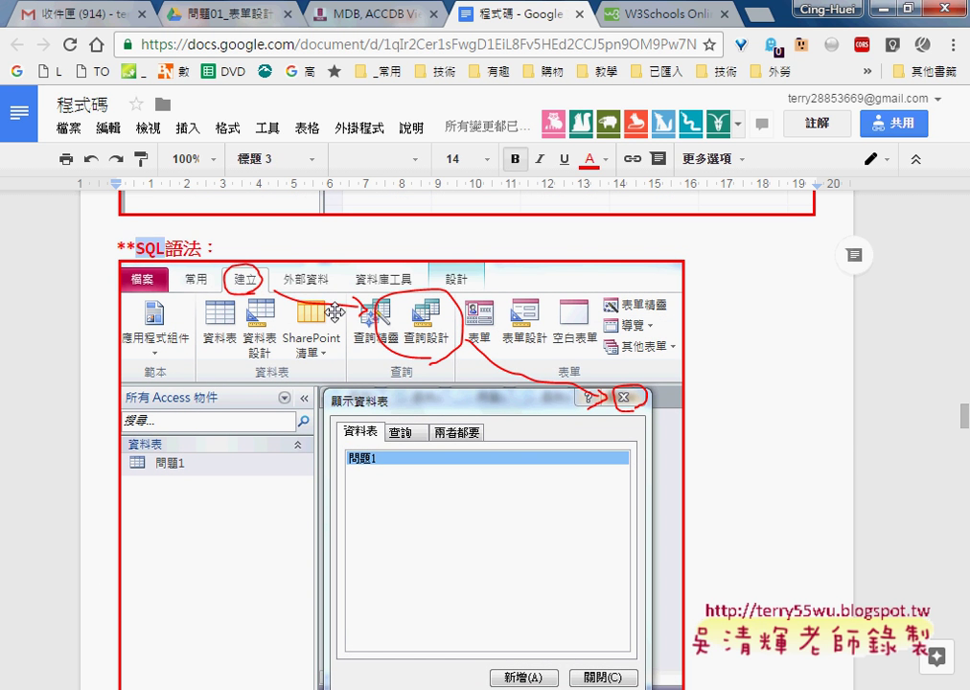
pyautogui.scroll(-1, 368, 317)
pyautogui.scroll(1, 383, 315)
pyautogui.scroll(-3, 652, 407)
pyautogui.scroll(-3, 652, 407)
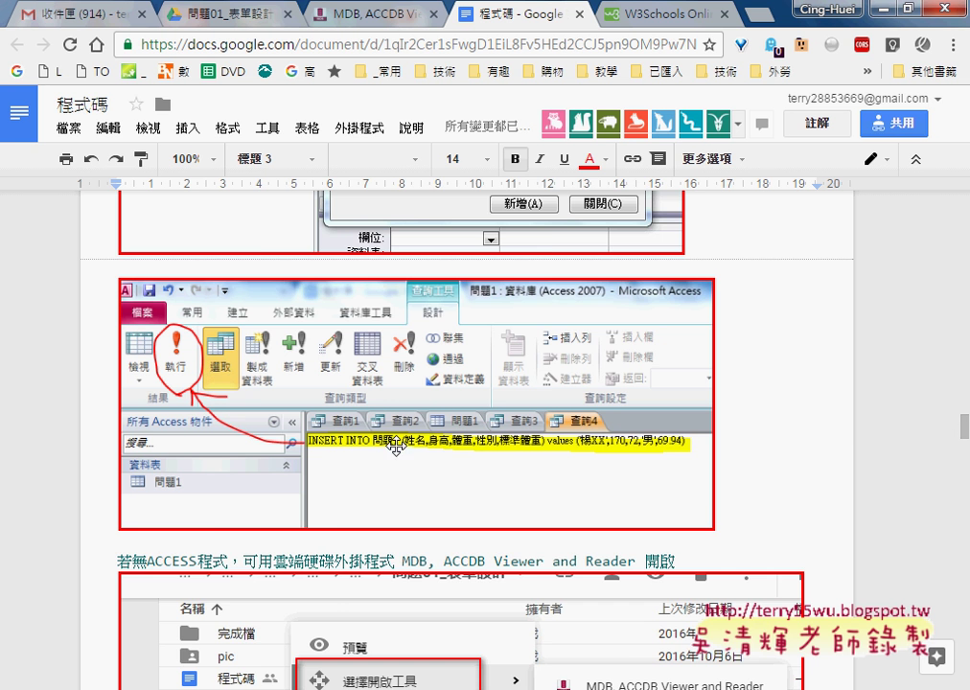
pyautogui.scroll(-1, 307, 345)
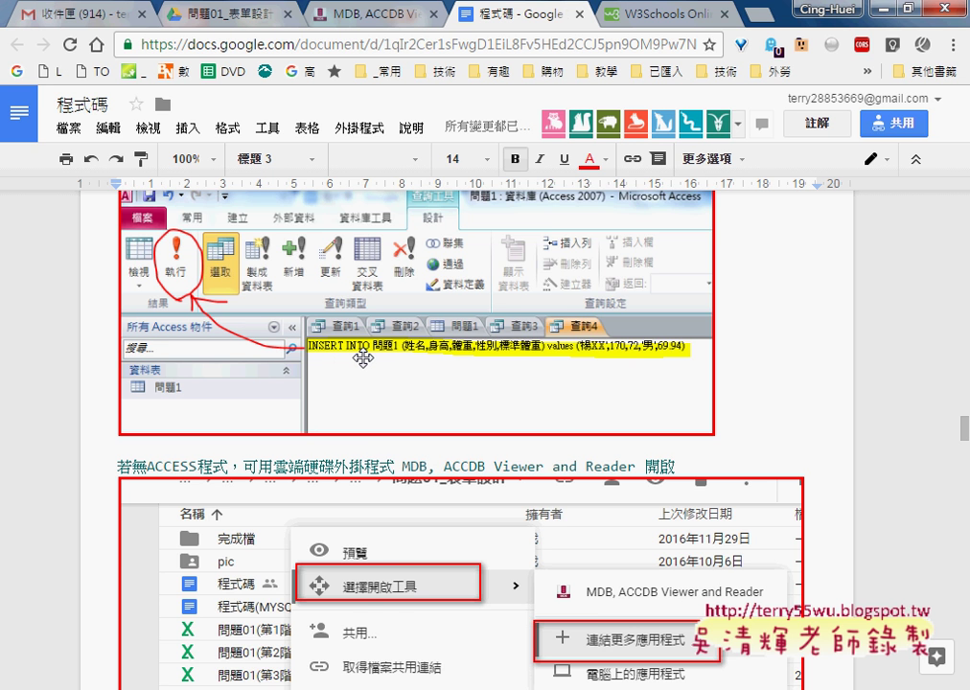
pyautogui.scroll(-2, 362, 359)
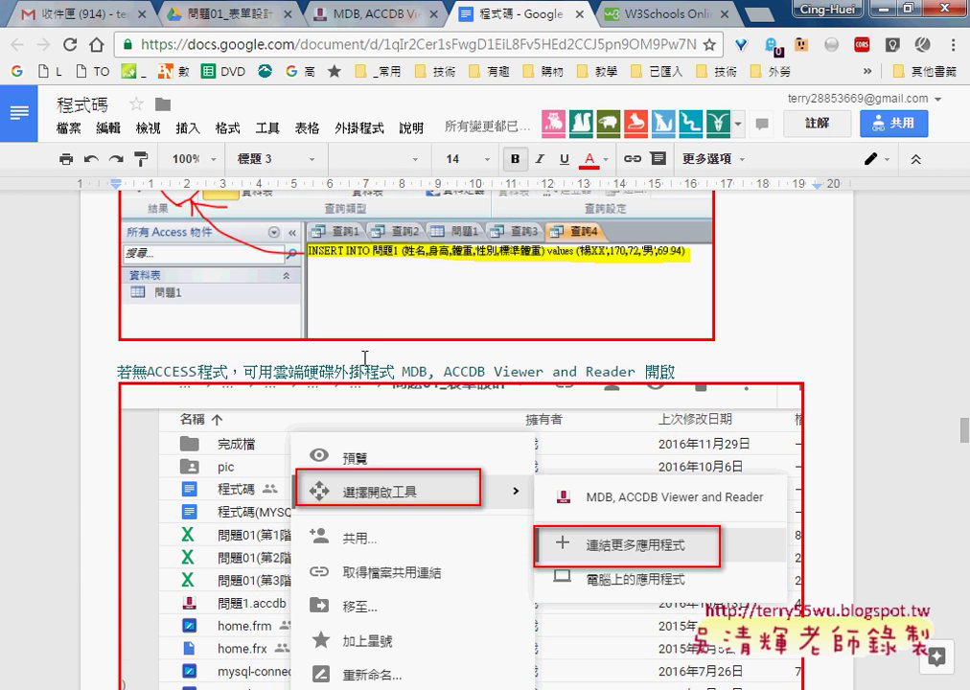
# Step: Prefix the 若無ACCESS程式 note line with ** to match the other headings
pyautogui.moveTo(147, 371); pyautogui.dragTo(213, 371)
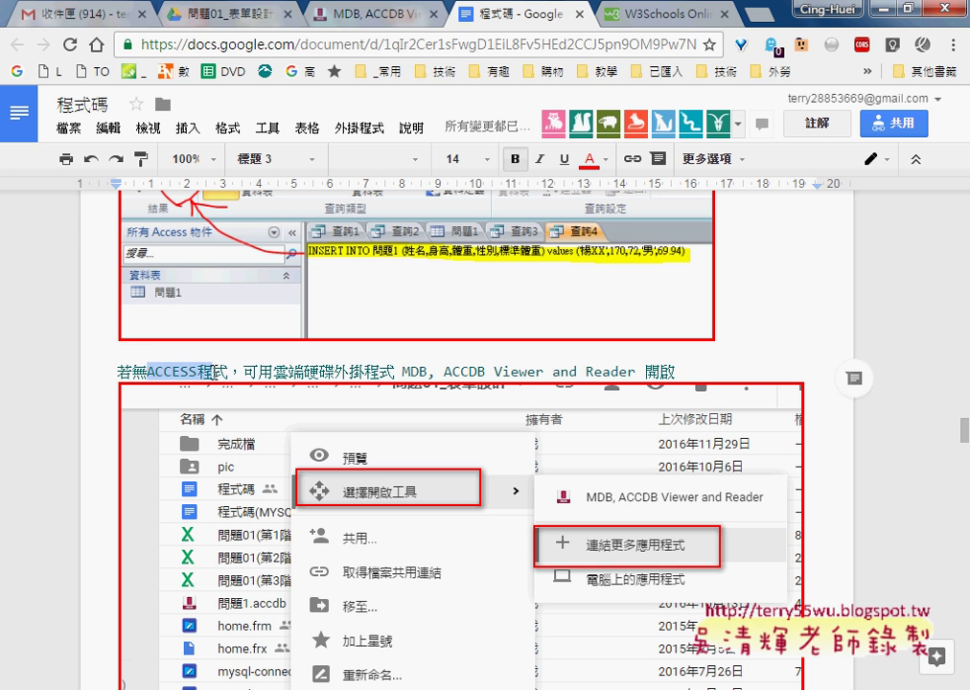
pyautogui.click(115, 371)
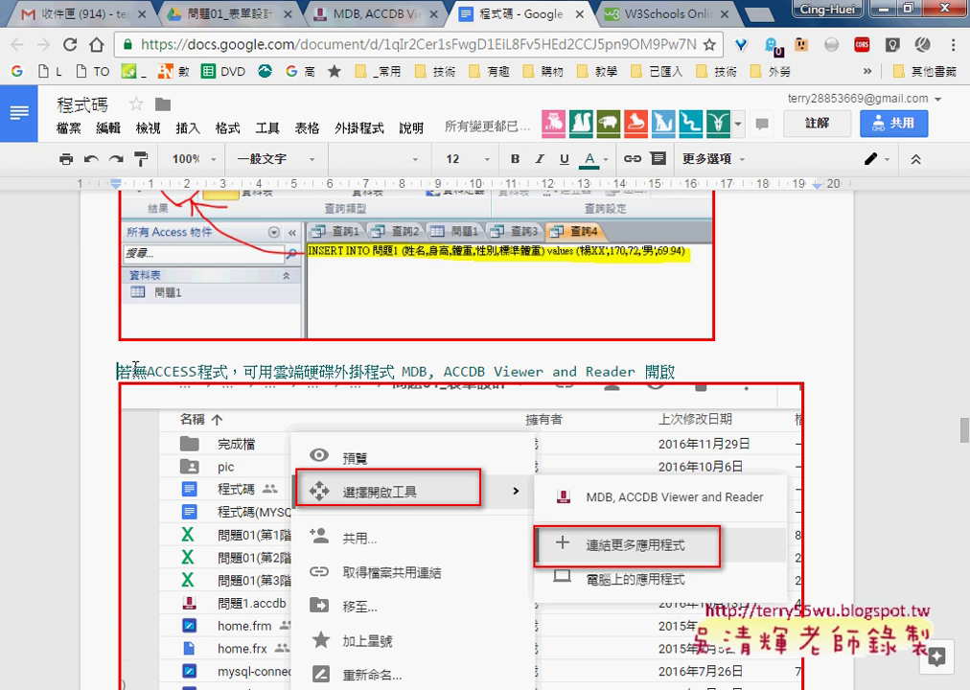
pyautogui.write('**')
# Step: Scroll through the MDB, ACCDB Viewer and Drive connection screenshots below the note
pyautogui.scroll(-2, 154, 412)
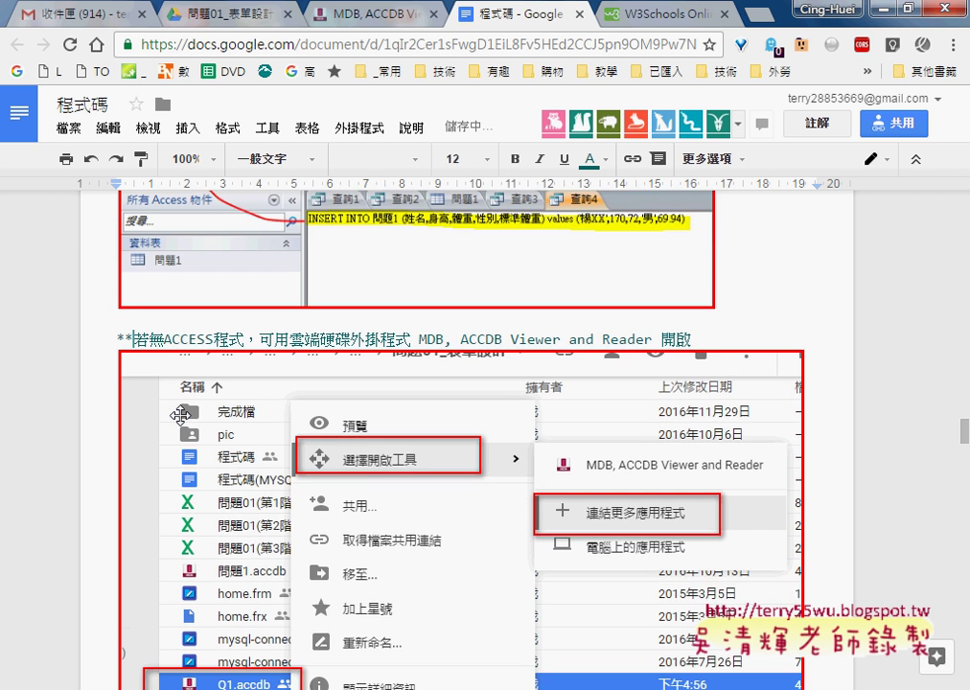
pyautogui.scroll(-2, 594, 427)
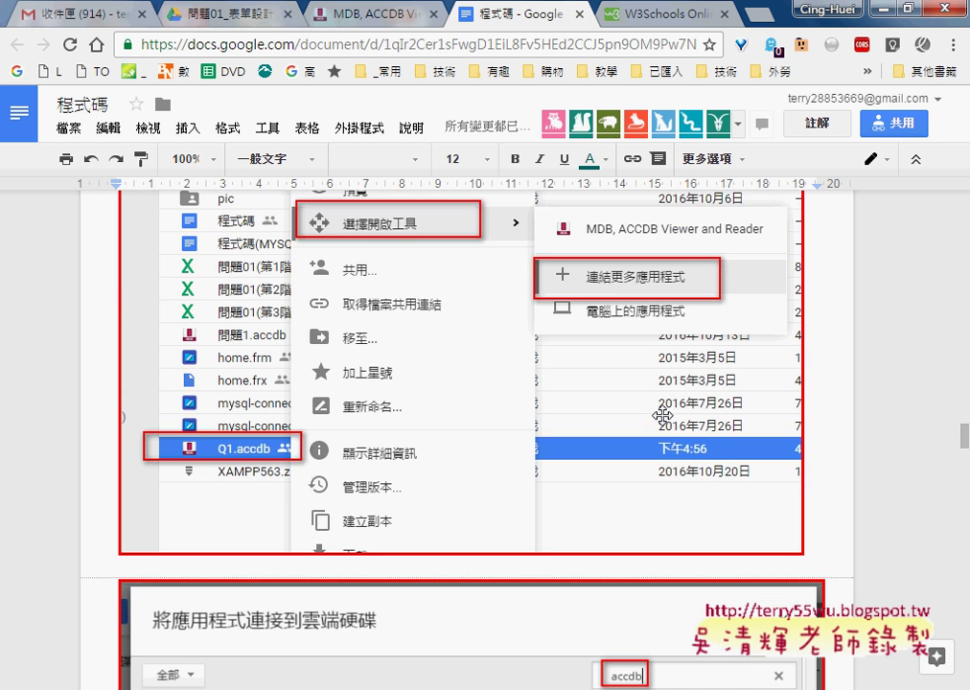
pyautogui.scroll(-2, 633, 420)
pyautogui.scroll(-3, 663, 415)
pyautogui.scroll(-2, 662, 415)
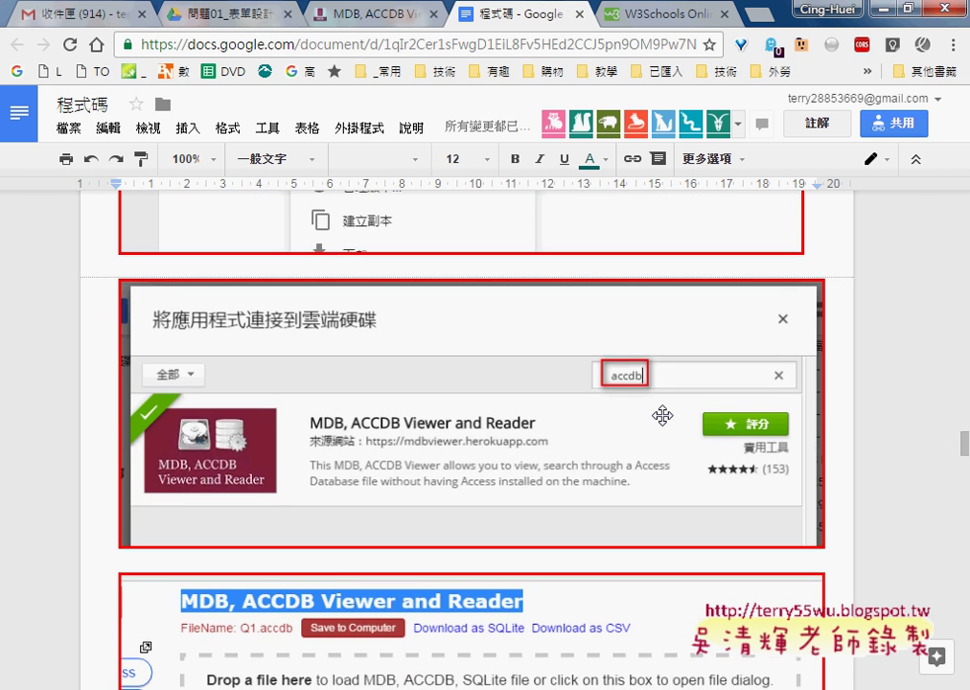
pyautogui.scroll(-2, 662, 413)
pyautogui.scroll(2, 657, 413)
pyautogui.scroll(2, 656, 413)
pyautogui.scroll(2, 657, 414)
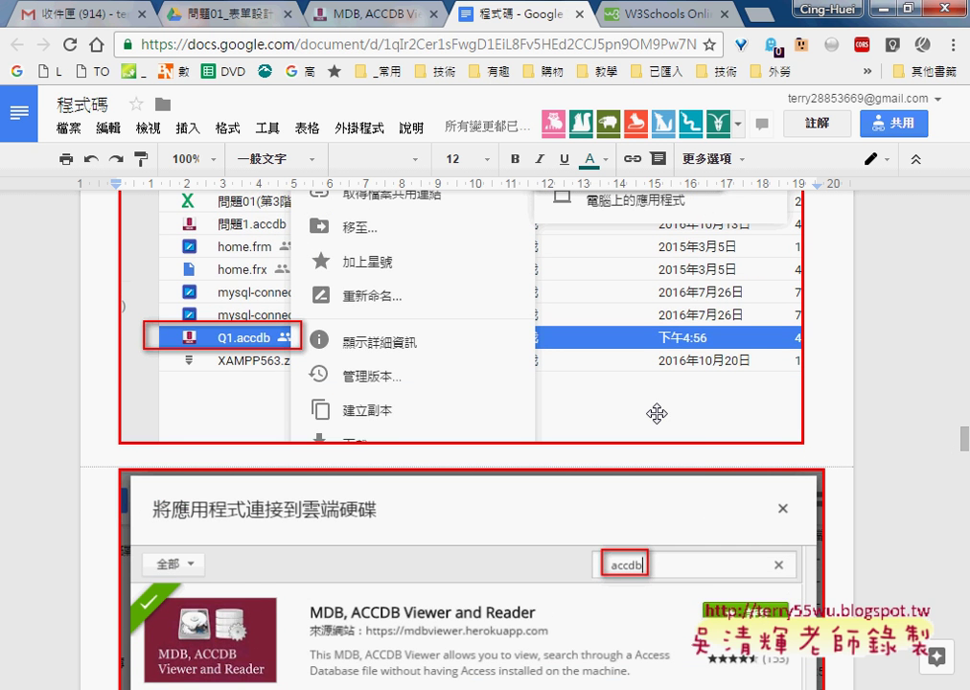
pyautogui.scroll(1, 657, 413)
pyautogui.scroll(2, 657, 413)
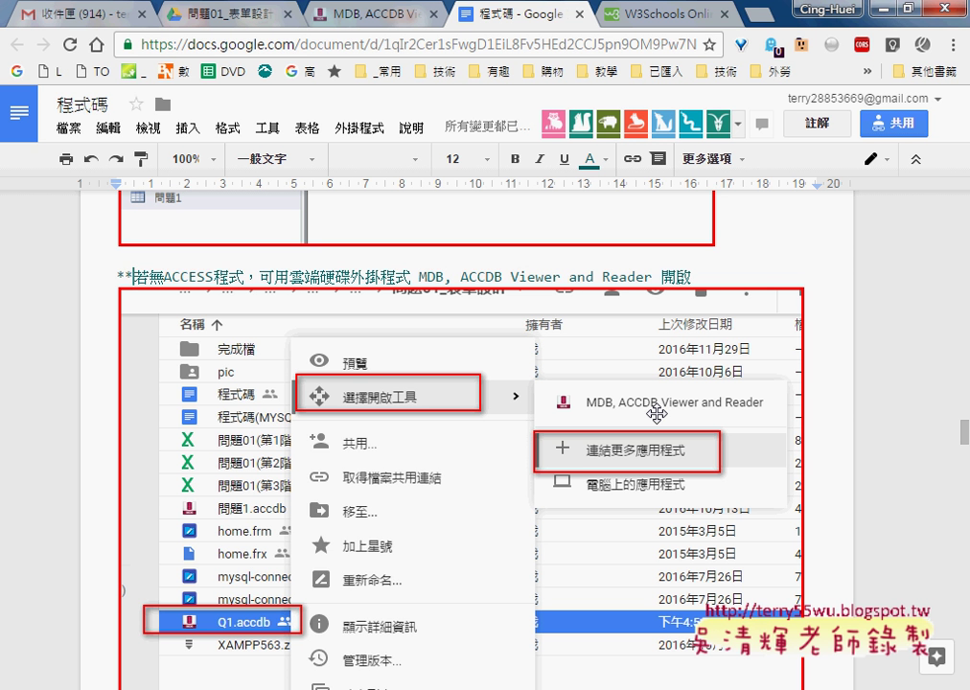
pyautogui.scroll(-4, 643, 465)
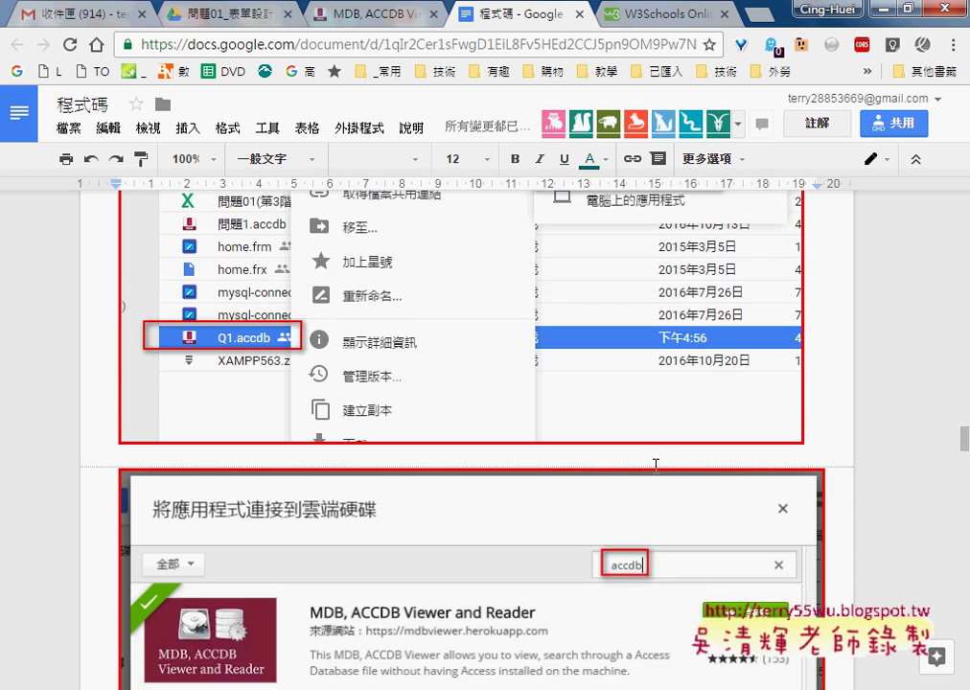
pyautogui.scroll(-1, 645, 431)
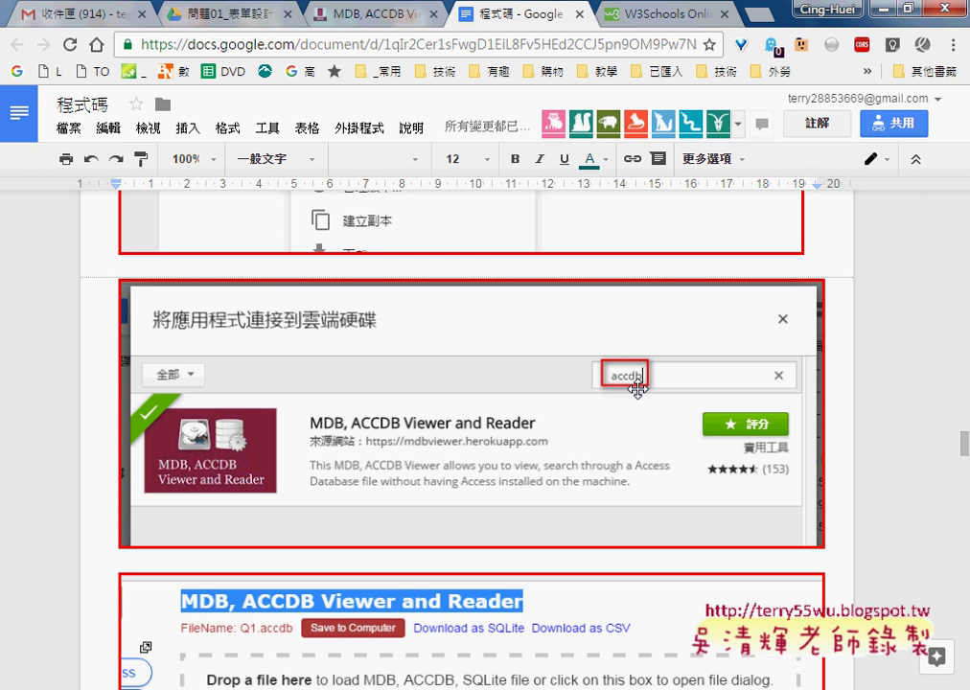
# Step: Select the B3_Click code lines from the first statement down to End Sub
pyautogui.scroll(-5, 638, 389)
pyautogui.scroll(-5, 639, 389)
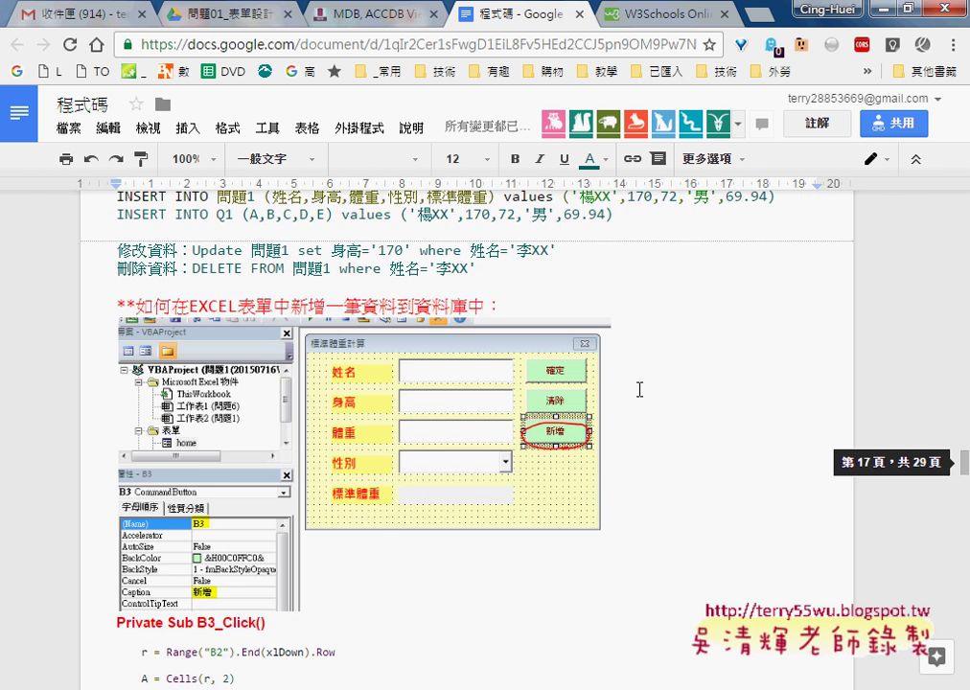
pyautogui.scroll(-4, 639, 389)
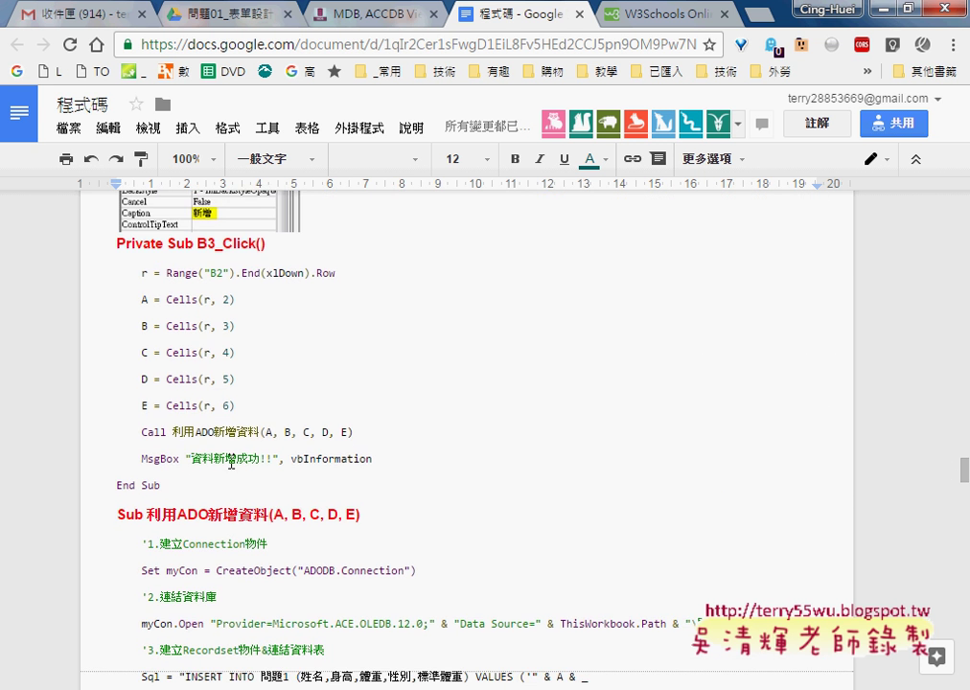
pyautogui.click(180, 486)
pyautogui.moveTo(180, 486); pyautogui.dragTo(101, 251)
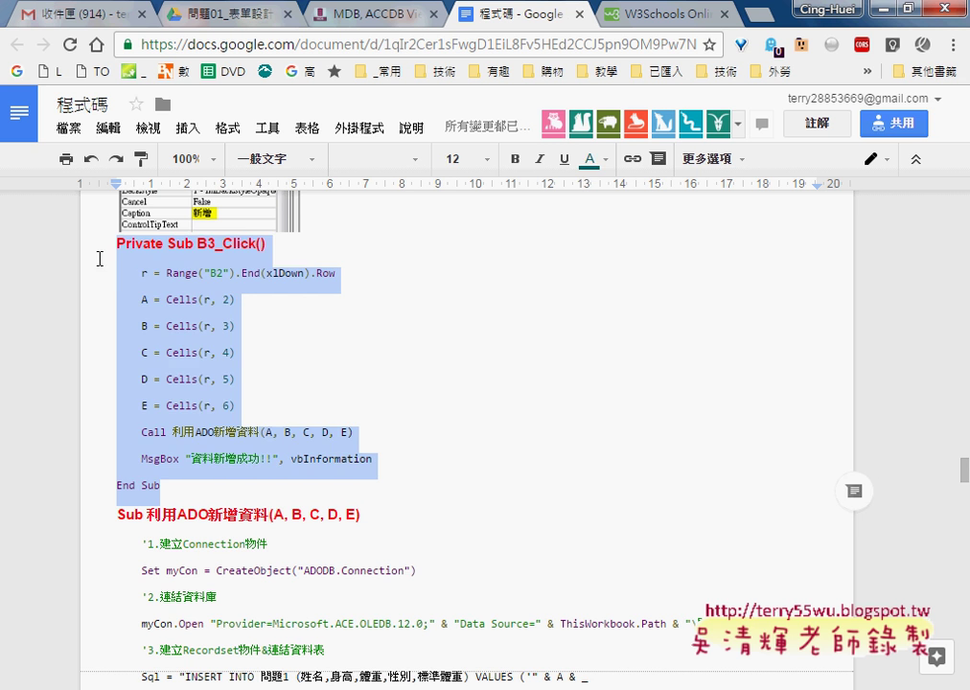
pyautogui.click(281, 383)
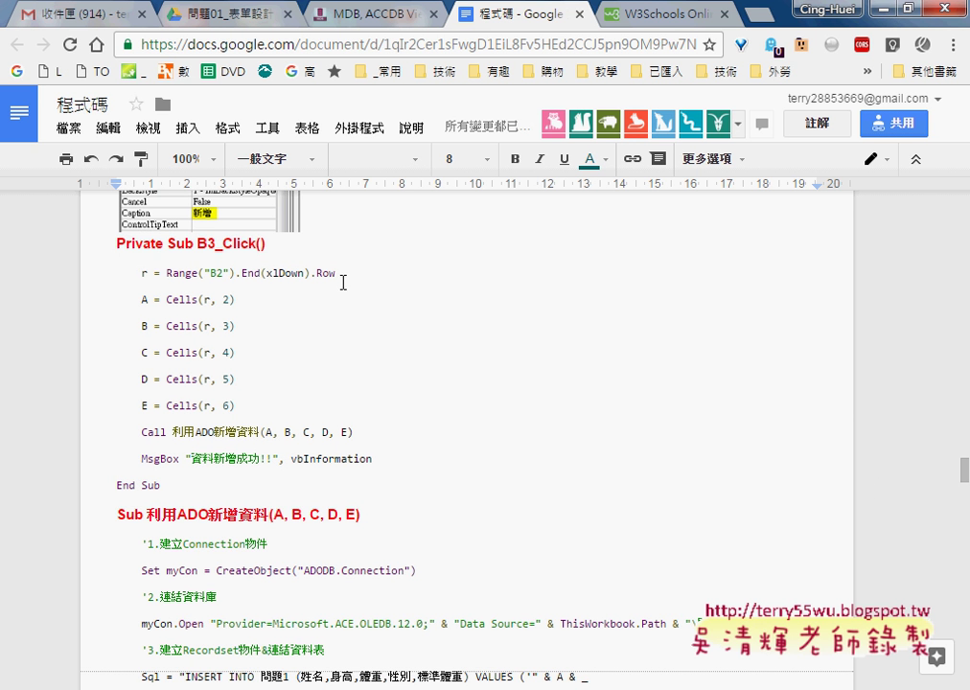
pyautogui.moveTo(160, 486); pyautogui.dragTo(112, 277)
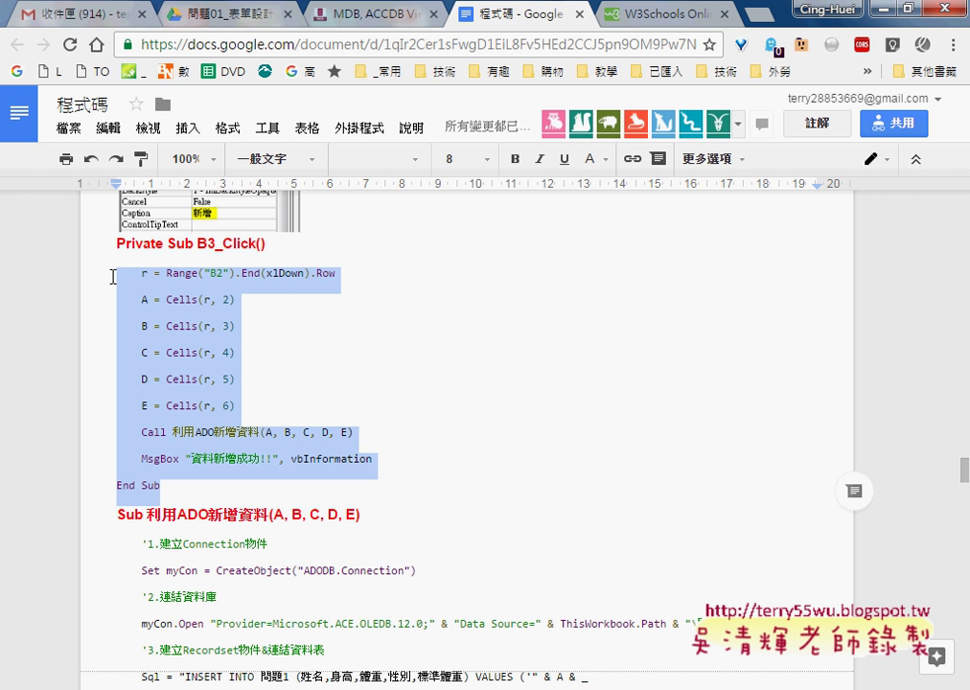
# Step: Apply Code Pretty's Format Selection from the 外掛程式 menu to the selected B3_Click code
pyautogui.click(356, 127)
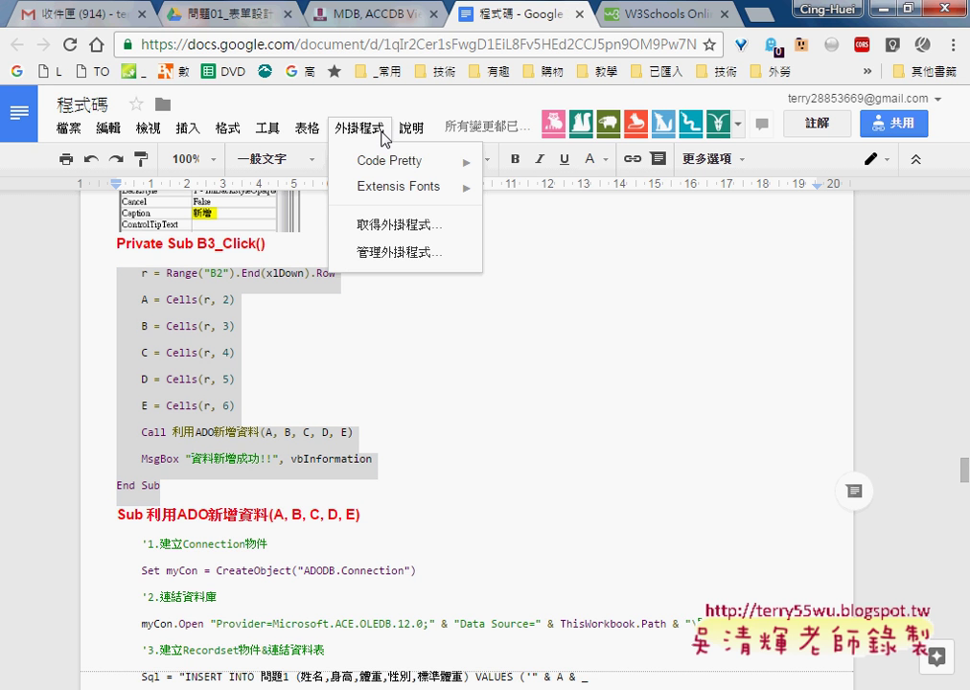
pyautogui.moveTo(388, 165)
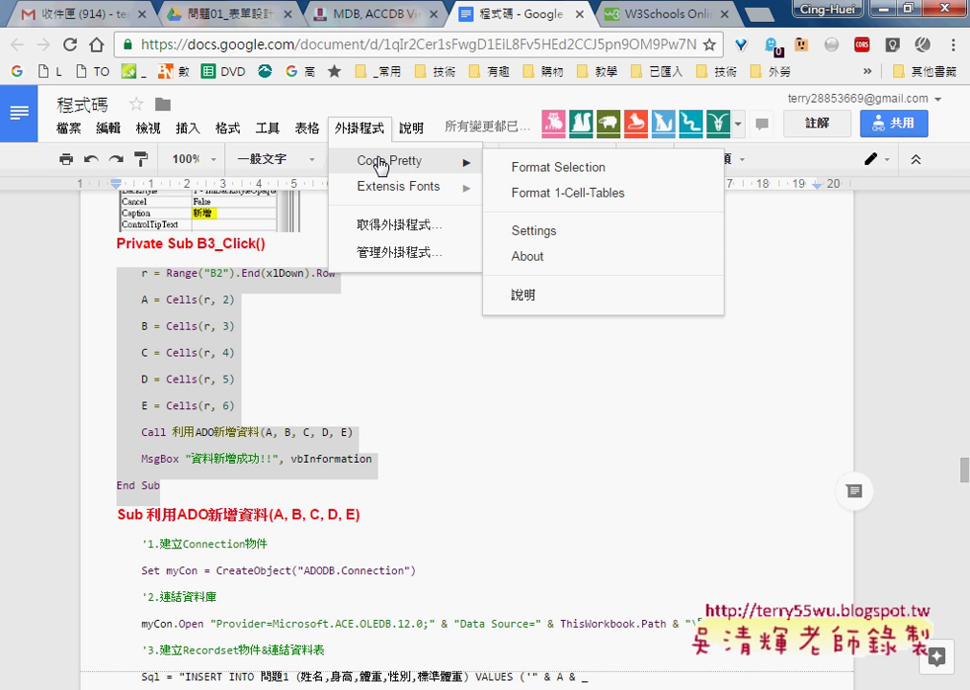
pyautogui.click(527, 179)
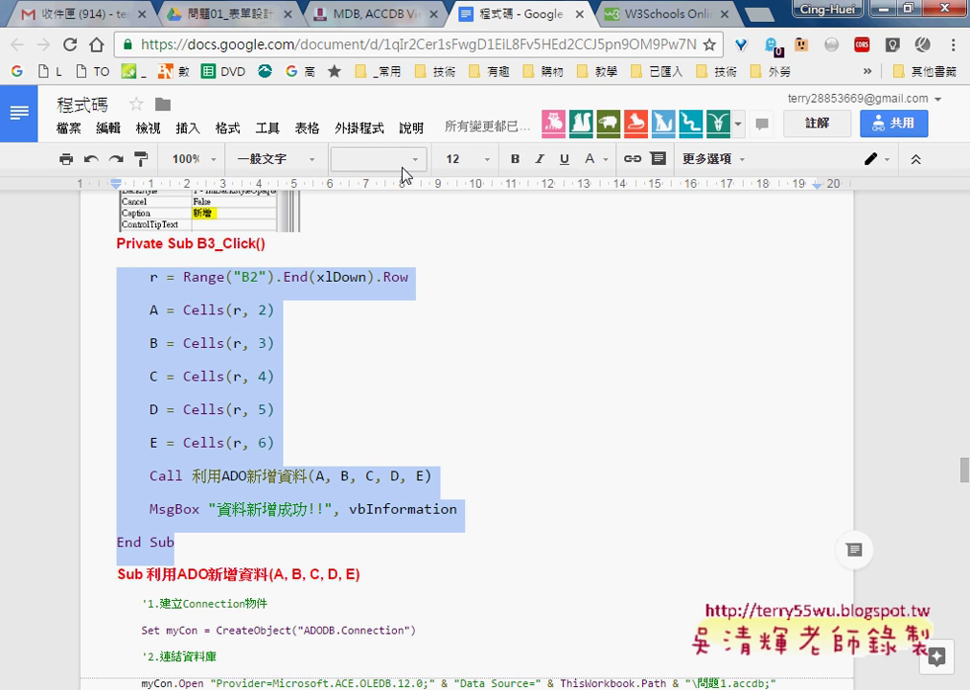
pyautogui.click(359, 128)
pyautogui.moveTo(468, 163)
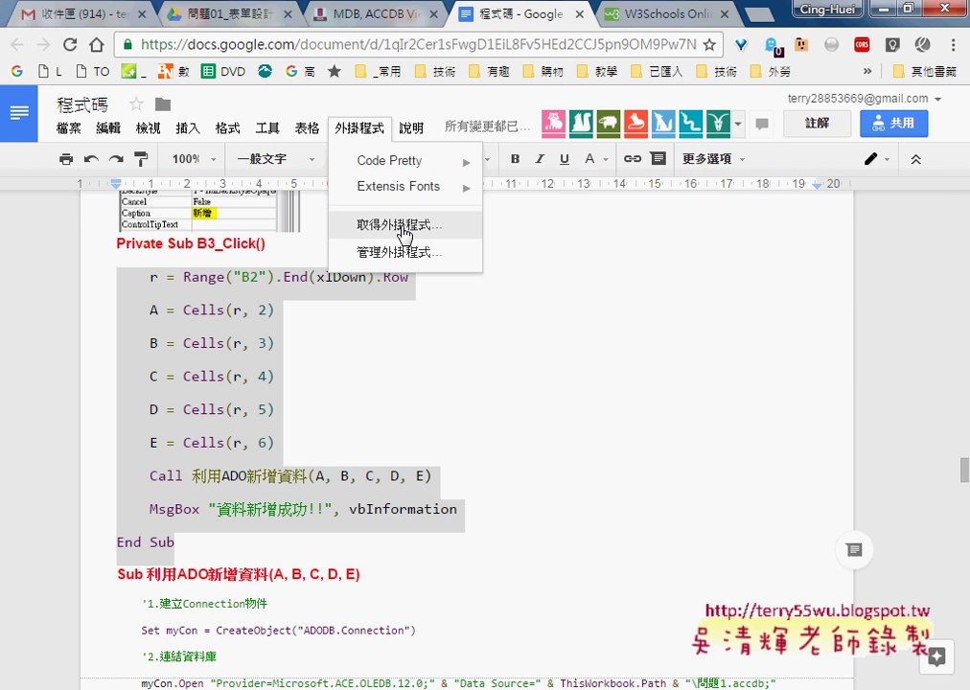
# Step: Glance at the viewer's Q1 results and the Drive folder, then scroll the 程式碼 notes up to the viewer screenshot
pyautogui.moveTo(397, 128)
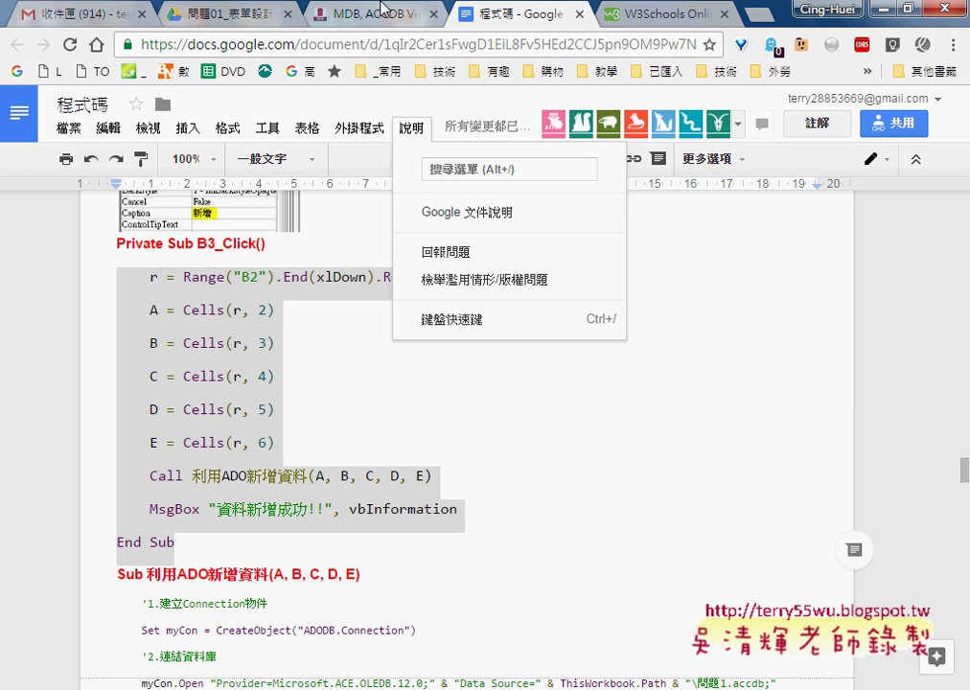
pyautogui.click(381, 8)
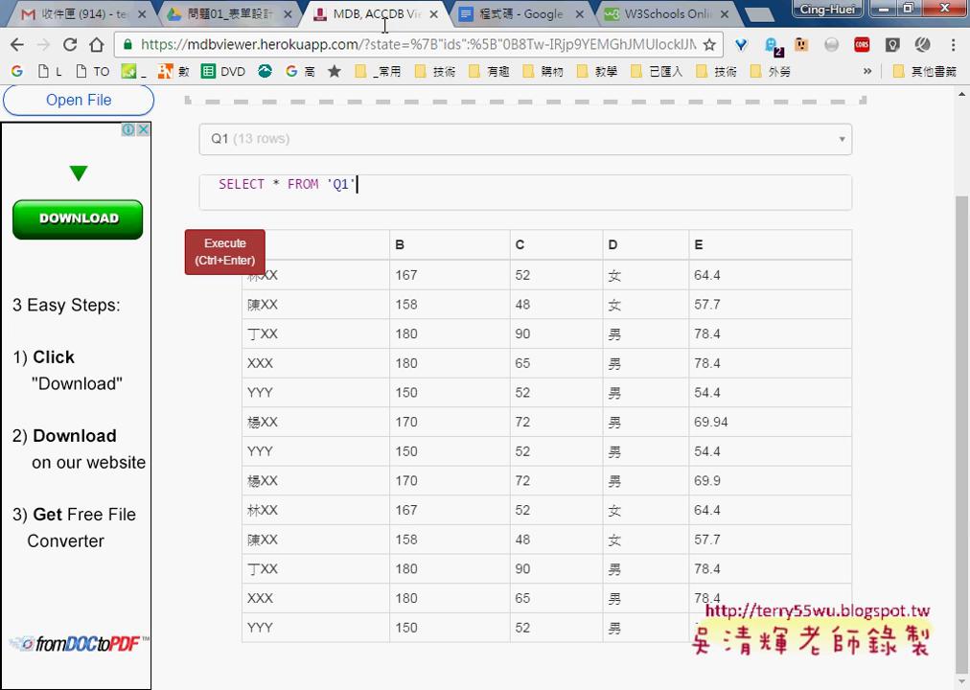
pyautogui.click(241, 16)
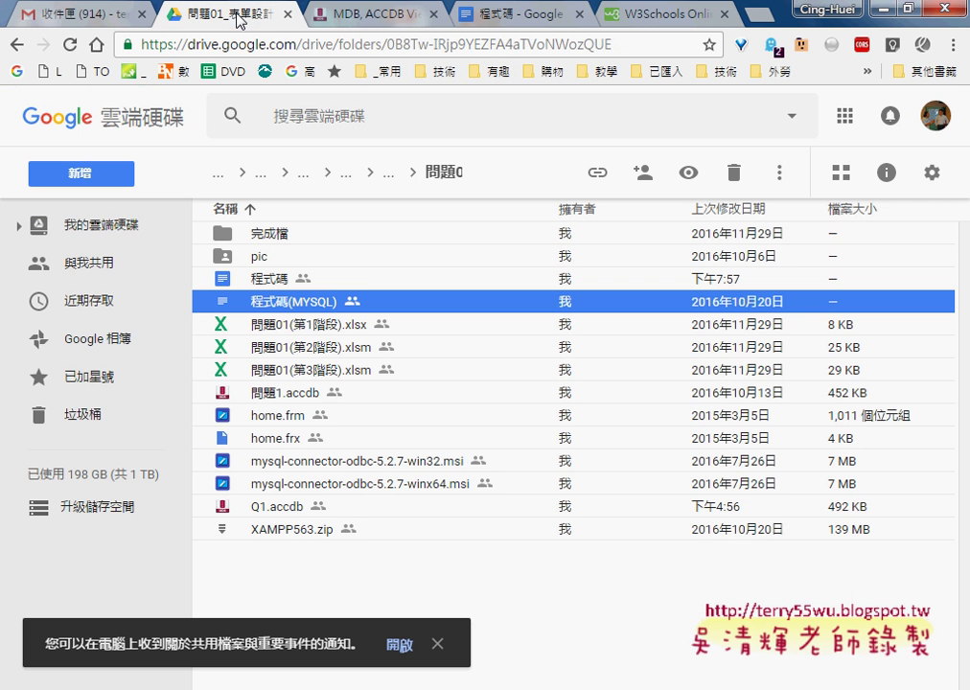
pyautogui.click(508, 15)
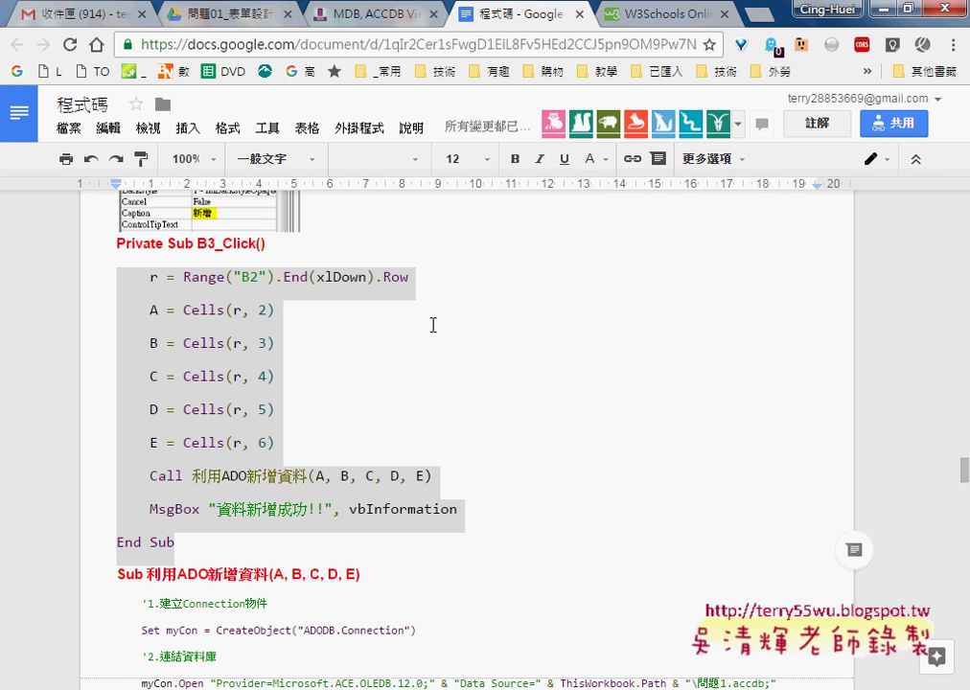
pyautogui.scroll(6, 432, 325)
pyautogui.scroll(4, 432, 325)
pyautogui.scroll(1, 433, 374)
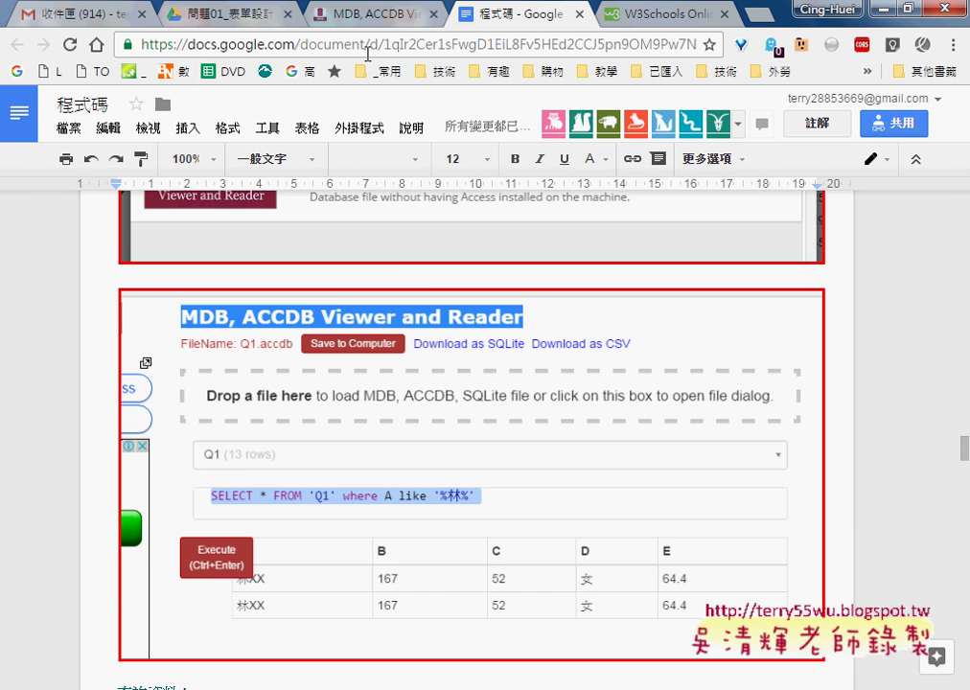
# Step: Highlight INSERT INTO, the table names 問題1 and Q1, and both column lists to compare them
pyautogui.scroll(-4, 424, 278)
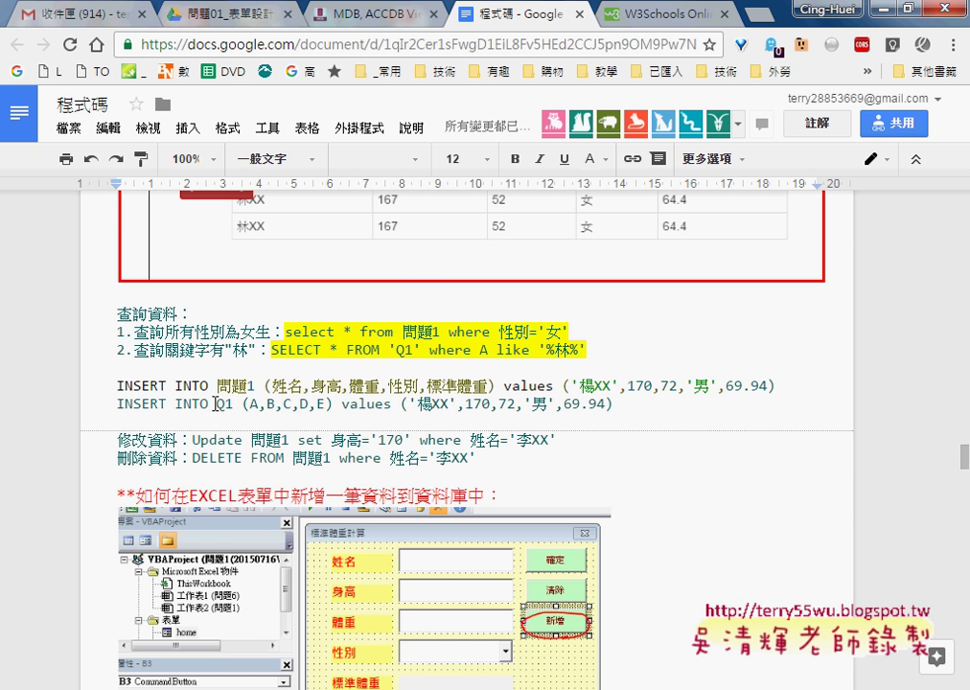
pyautogui.moveTo(117, 385); pyautogui.dragTo(207, 384)
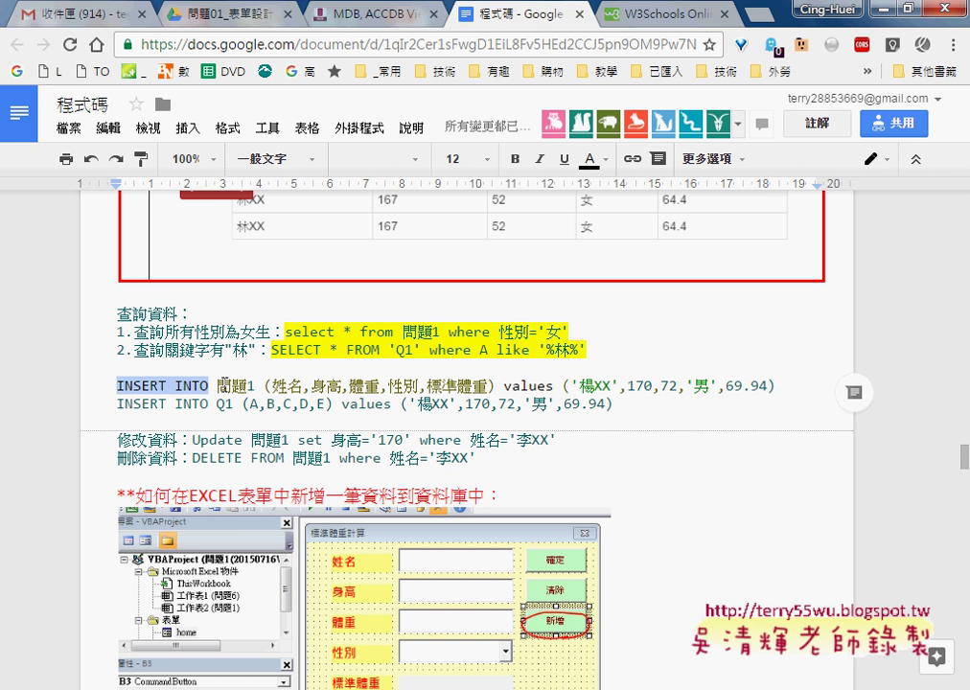
pyautogui.moveTo(217, 386); pyautogui.dragTo(253, 386)
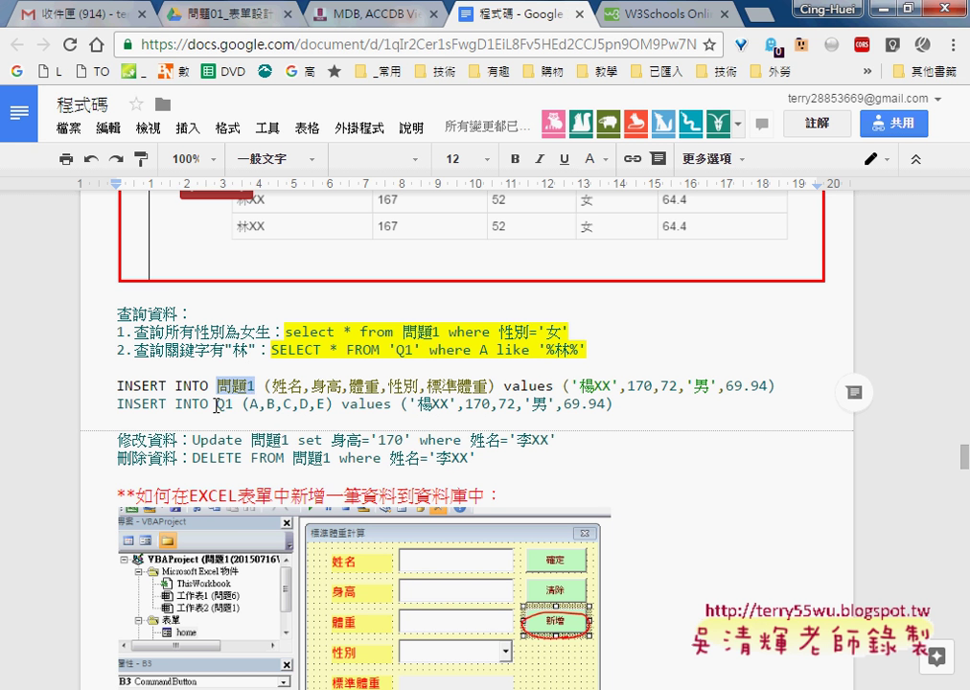
pyautogui.moveTo(216, 404); pyautogui.dragTo(331, 405)
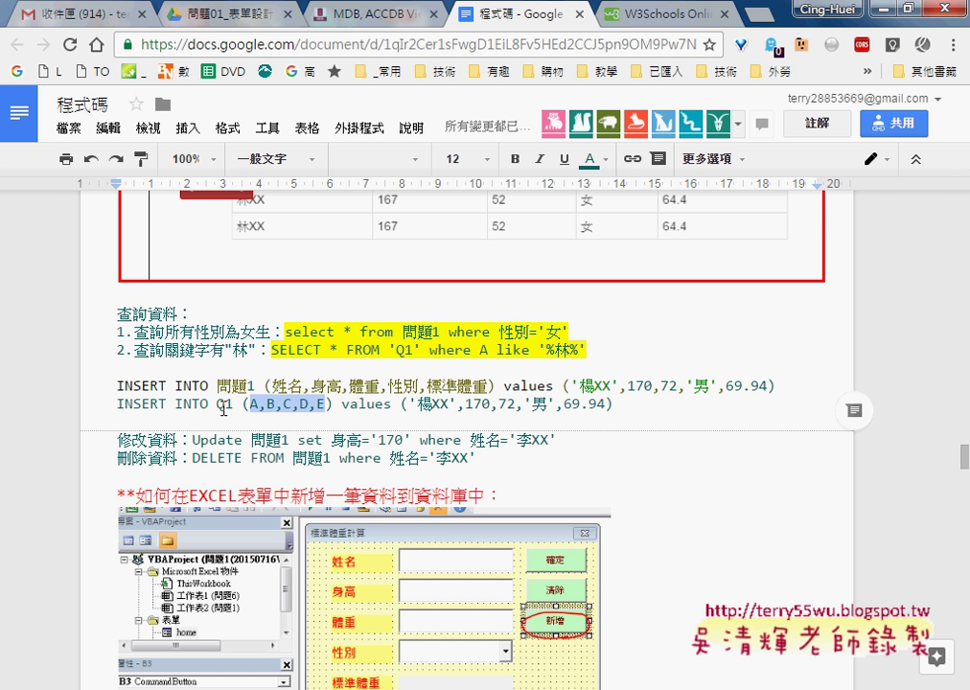
pyautogui.moveTo(243, 403); pyautogui.dragTo(332, 406)
pyautogui.moveTo(263, 384); pyautogui.dragTo(494, 385)
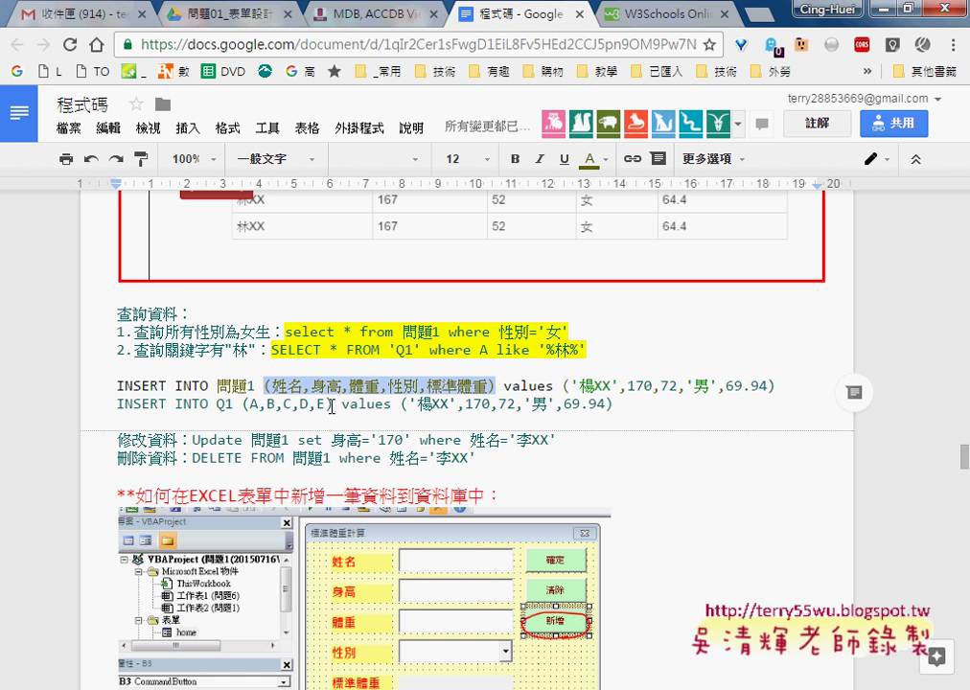
pyautogui.write(')')
# Step: Point out the values keyword, the value list and the quote marks around text values in the Q1 statement
pyautogui.click(356, 404)
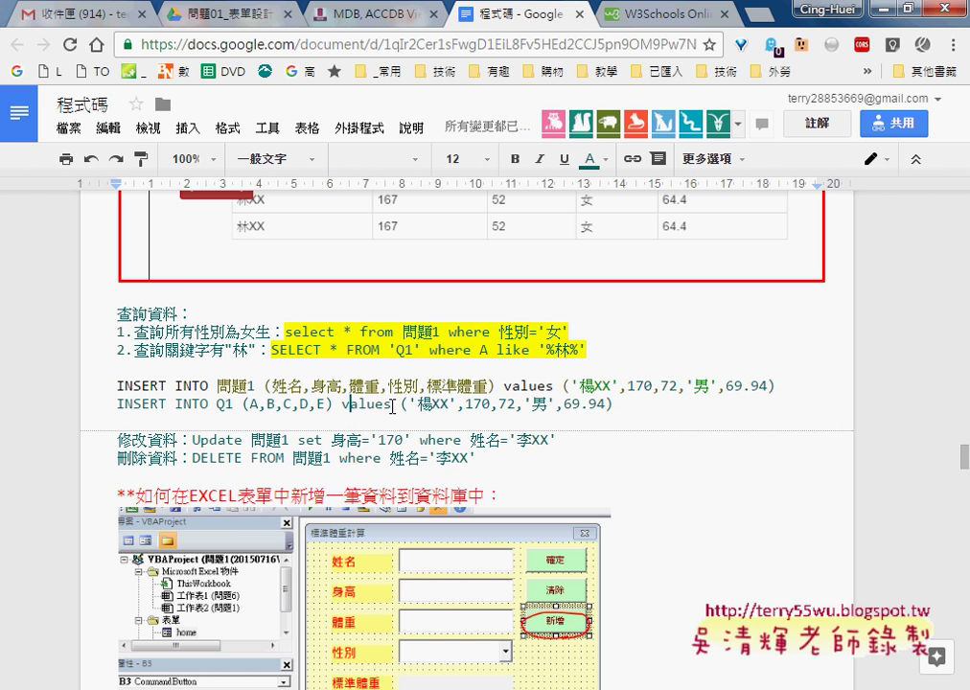
pyautogui.doubleClick(379, 405)
pyautogui.click(383, 405)
pyautogui.moveTo(384, 404); pyautogui.dragTo(388, 405)
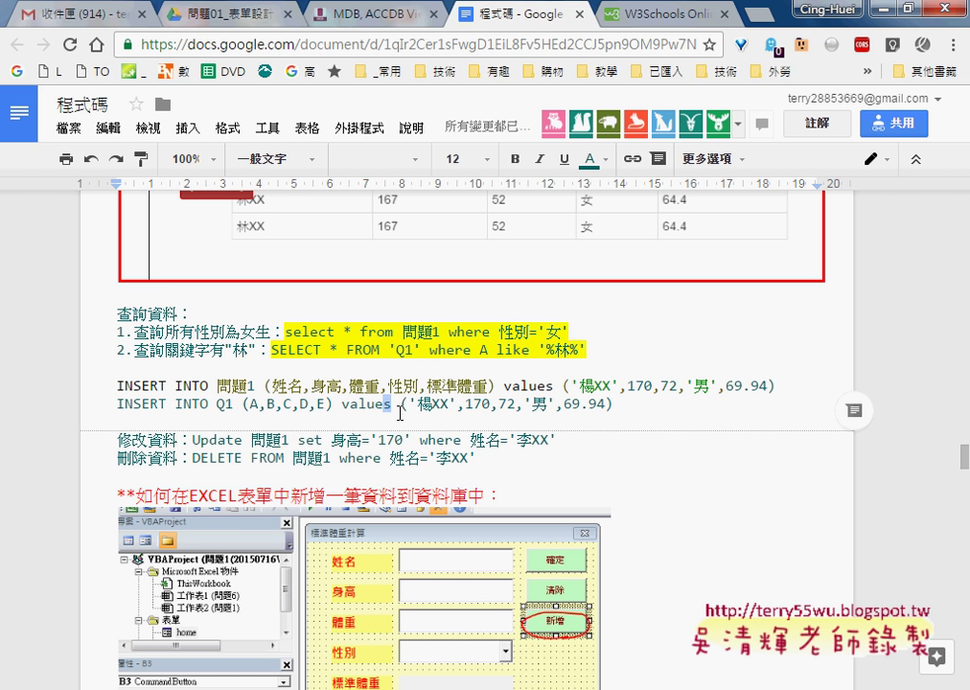
pyautogui.moveTo(399, 404); pyautogui.dragTo(614, 405)
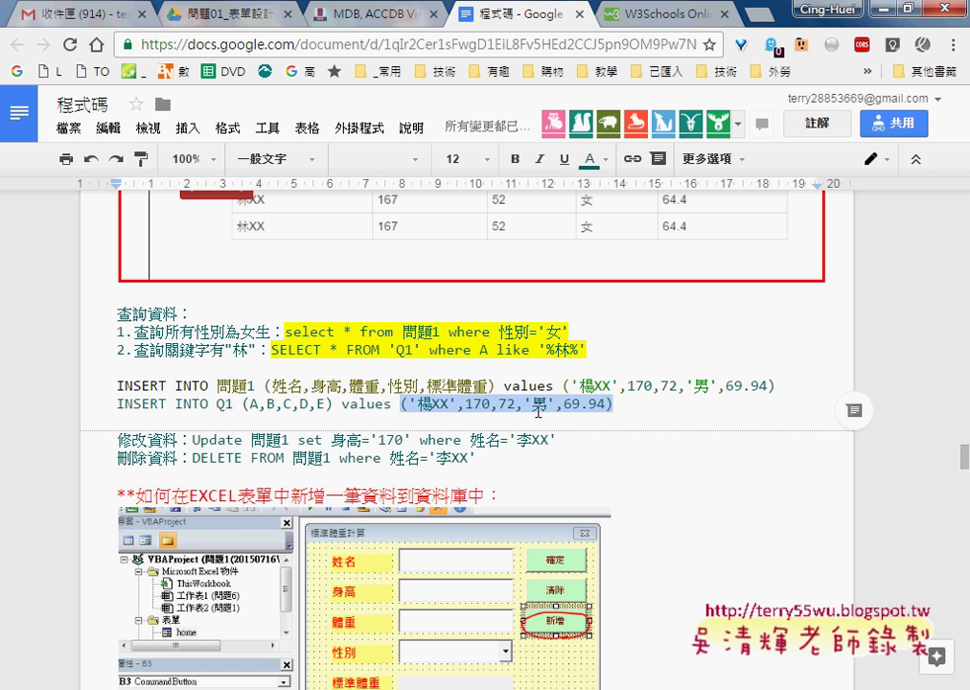
pyautogui.click(414, 405)
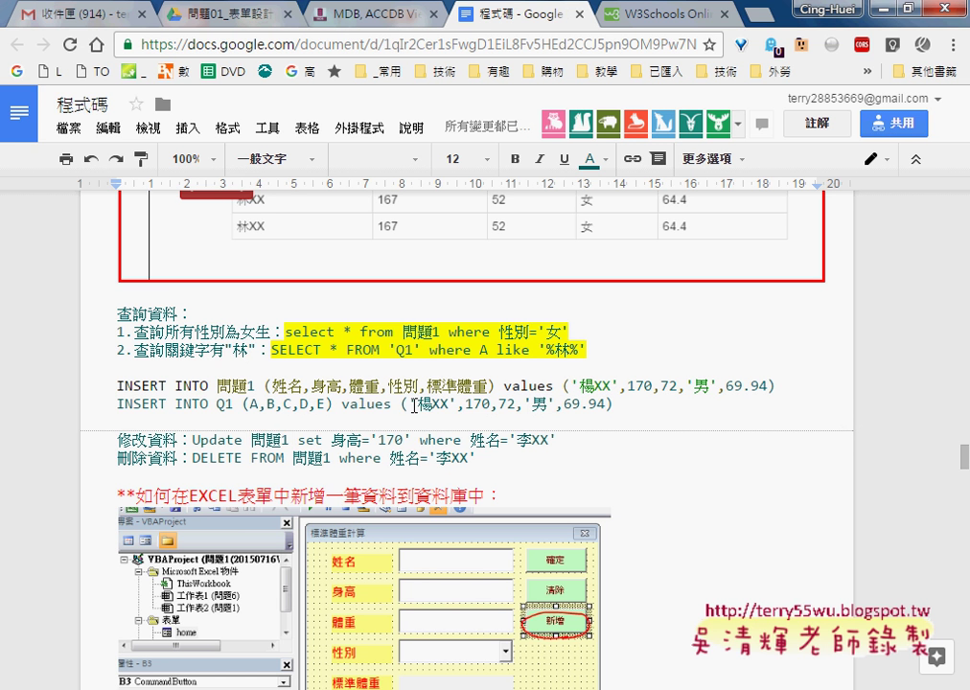
pyautogui.moveTo(451, 404); pyautogui.dragTo(458, 404)
pyautogui.click(545, 405)
# Step: Match the 姓名 column to its quoted value, then select the whole INSERT INTO Q1 line and switch to the viewer
pyautogui.click(247, 403)
pyautogui.doubleClick(288, 386)
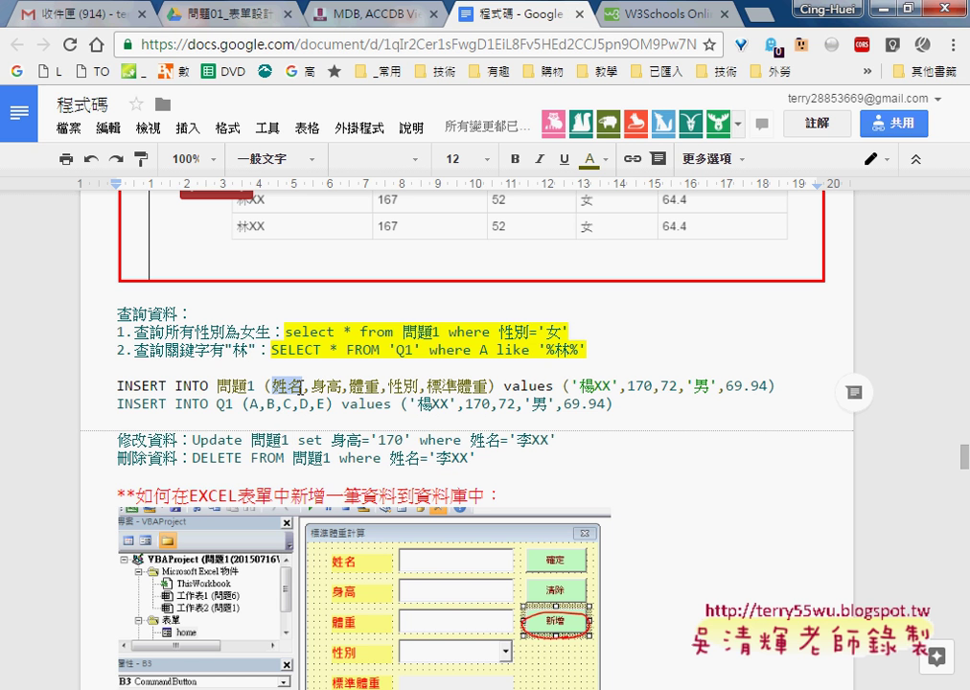
pyautogui.moveTo(411, 405); pyautogui.dragTo(492, 405)
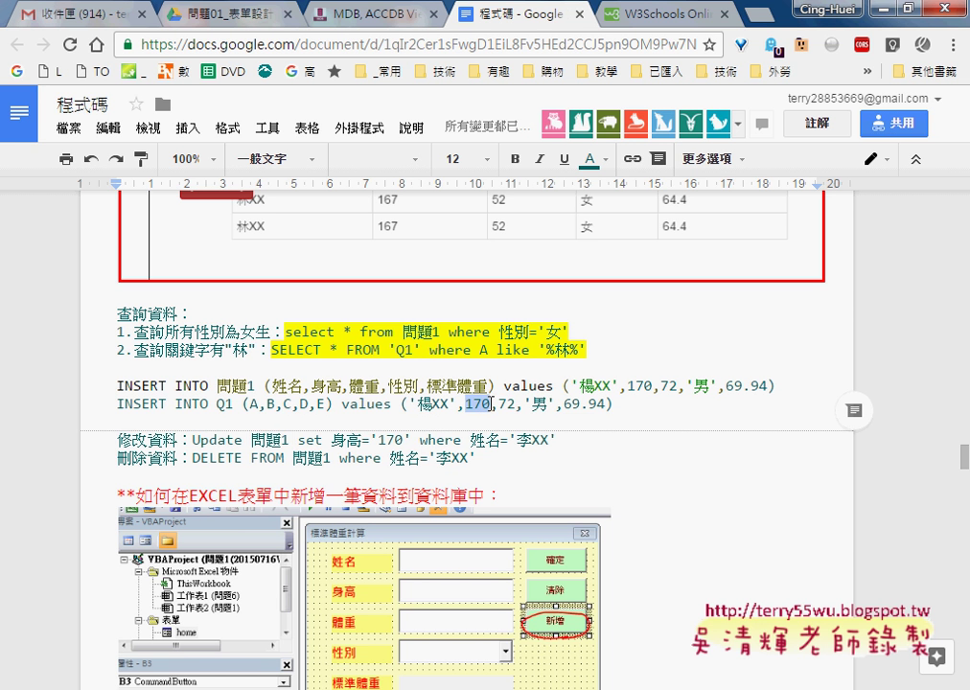
pyautogui.moveTo(117, 404); pyautogui.dragTo(623, 403)
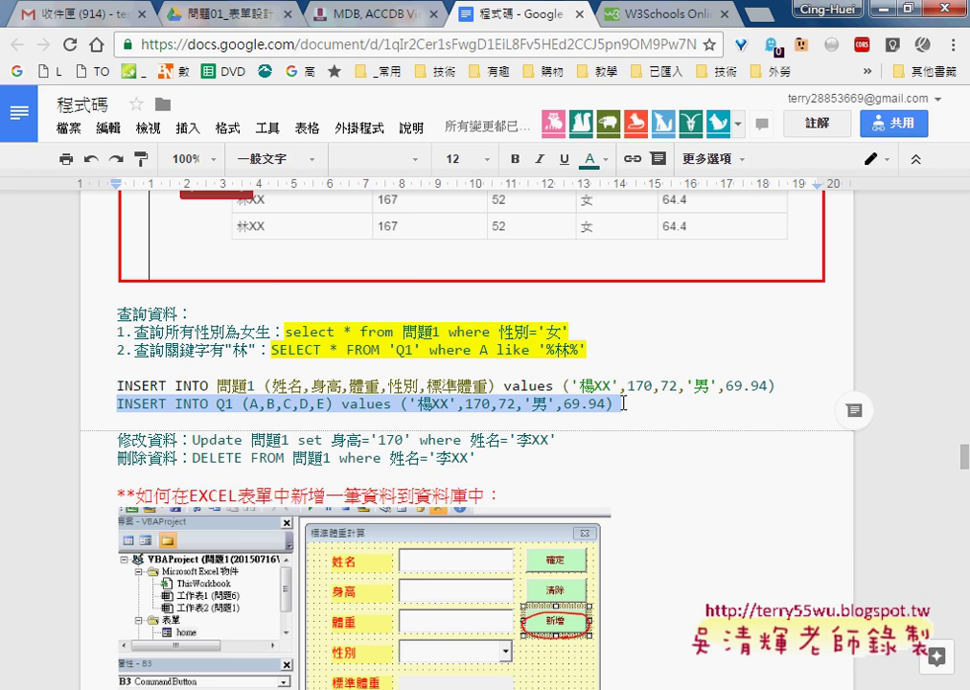
pyautogui.click(322, 15)
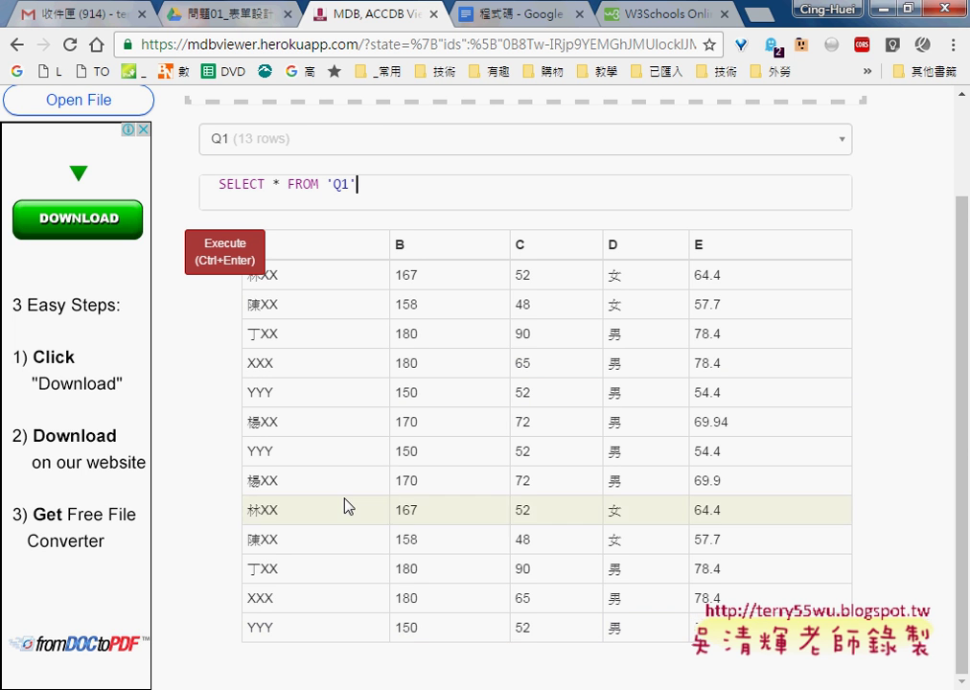
# Step: Switch back to the 程式碼 - Google Docs tab
pyautogui.click(511, 15)
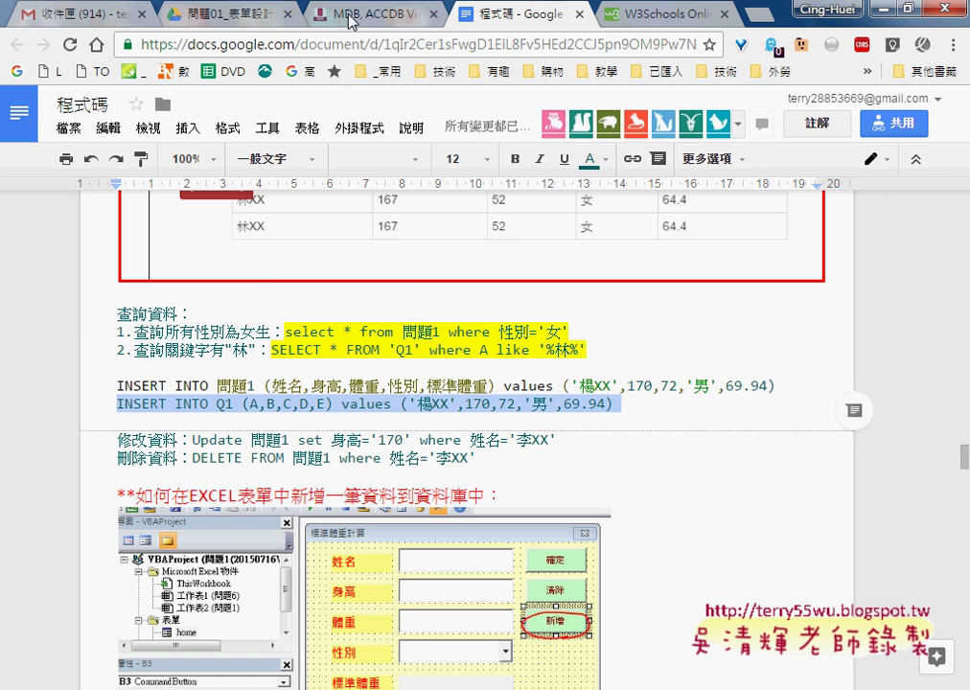
# Step: Replace the viewer's query with the pasted INSERT INTO Q1 statement, execute it, and return to the notes
pyautogui.click(278, 14)
pyautogui.moveTo(369, 179); pyautogui.dragTo(216, 182)
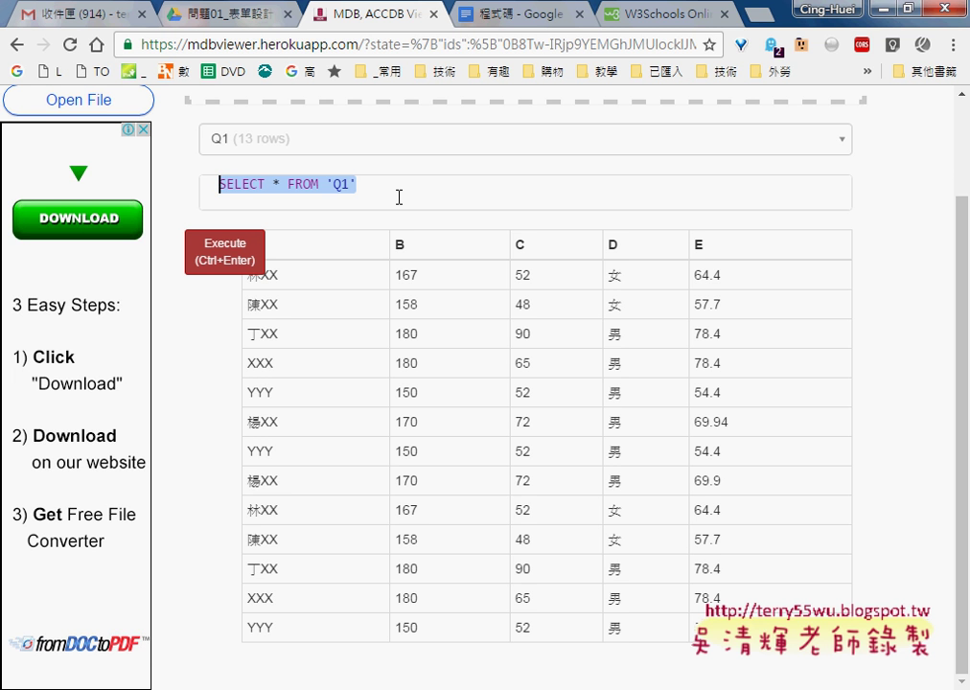
pyautogui.write("INSERT INTO Q1 (A,B,C,D,E) values ('楊XX',170,72,'男',69.94)")
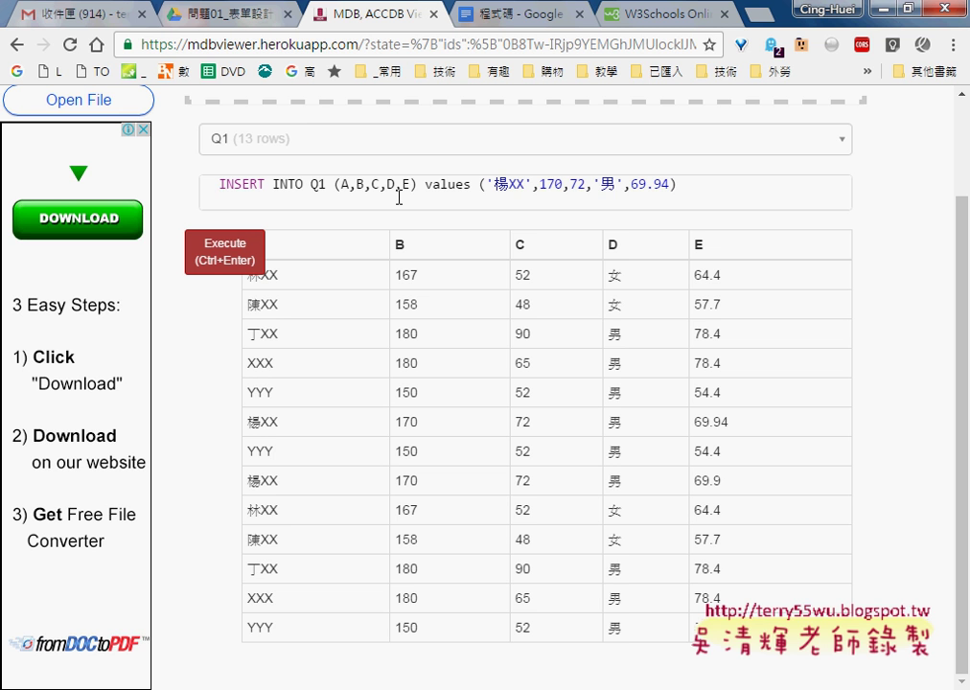
pyautogui.press('BackSpace')
pyautogui.click(251, 272)
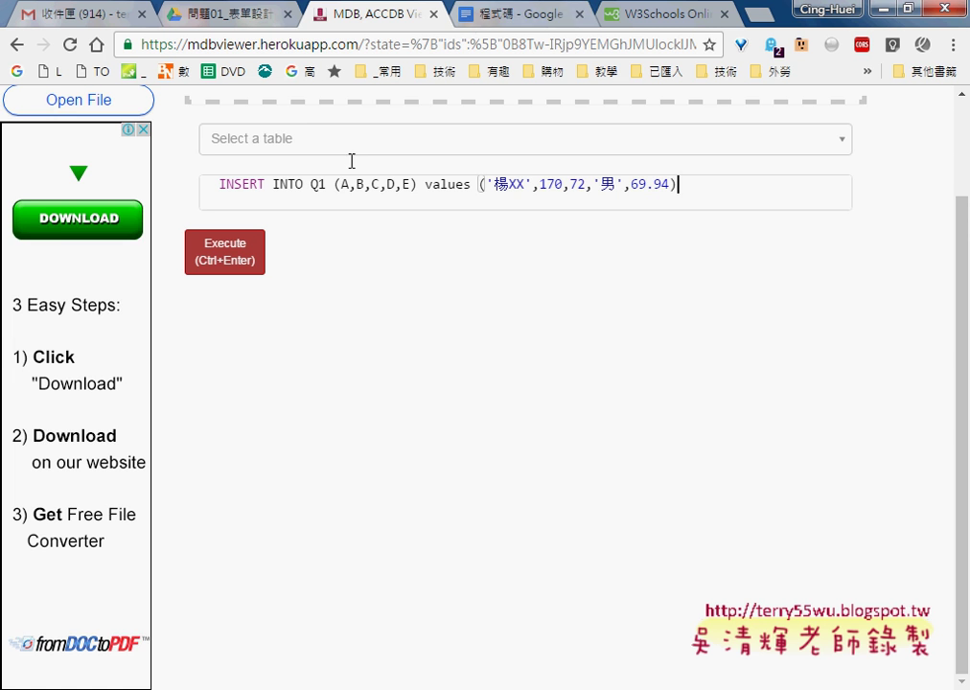
pyautogui.click(518, 13)
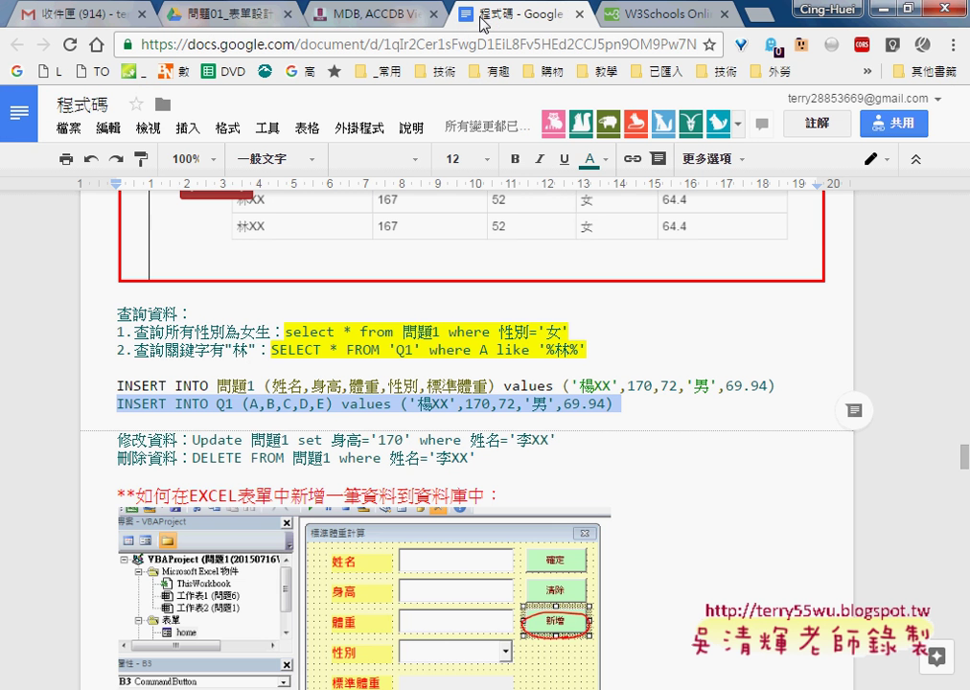
# Step: Copy 'select * from 問題1' from the notes and paste it over the viewer's query
pyautogui.click(168, 414)
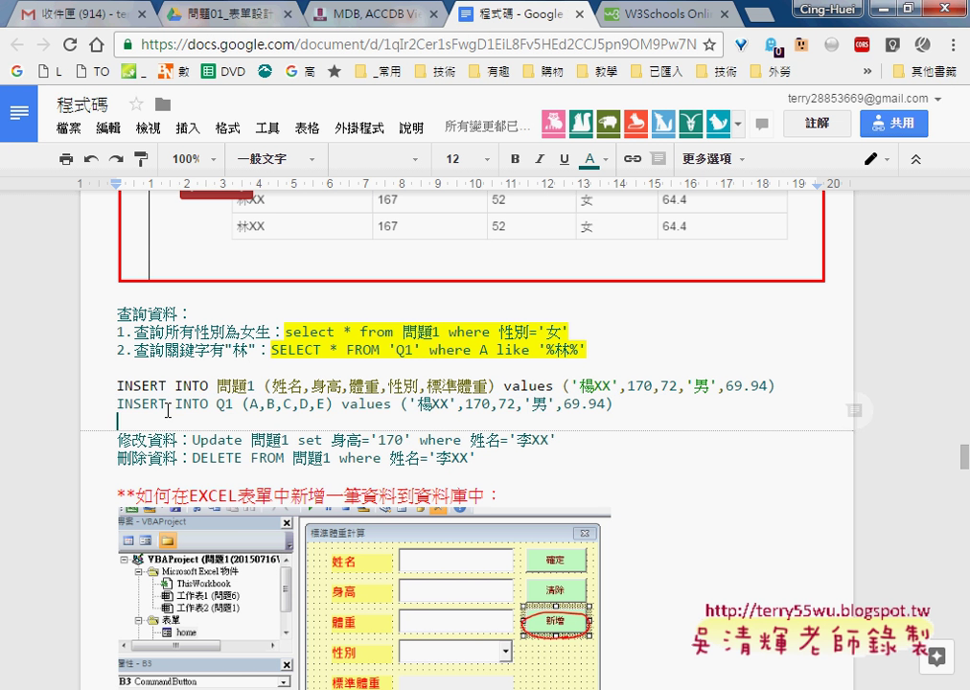
pyautogui.click(297, 333)
pyautogui.moveTo(296, 333); pyautogui.dragTo(442, 331)
pyautogui.hotkey('ctrl', 'c')
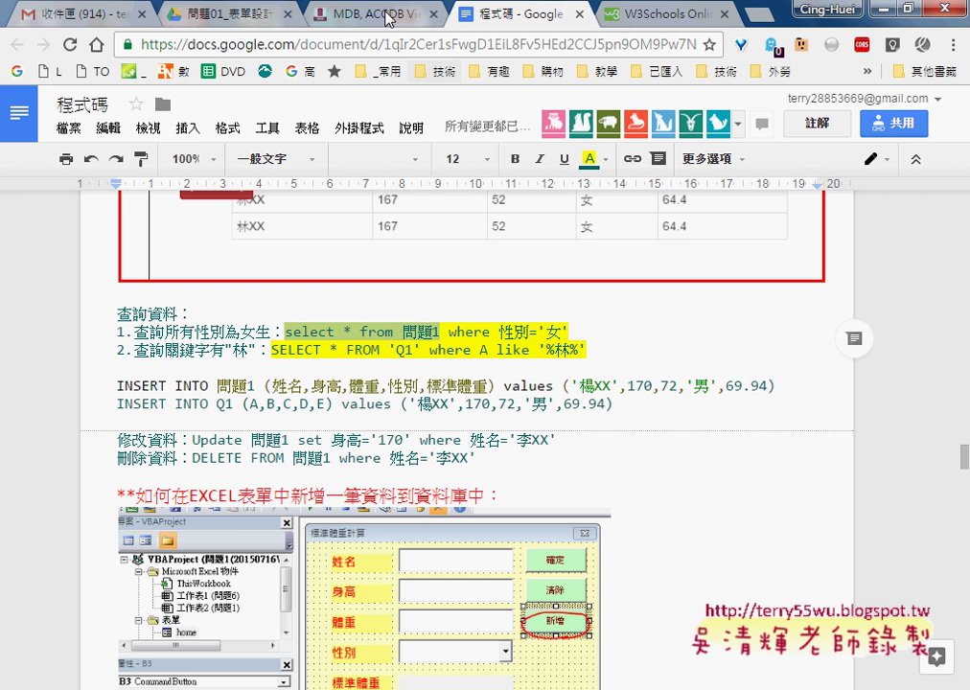
pyautogui.click(307, 15)
pyautogui.hotkey('ctrl', 'a')
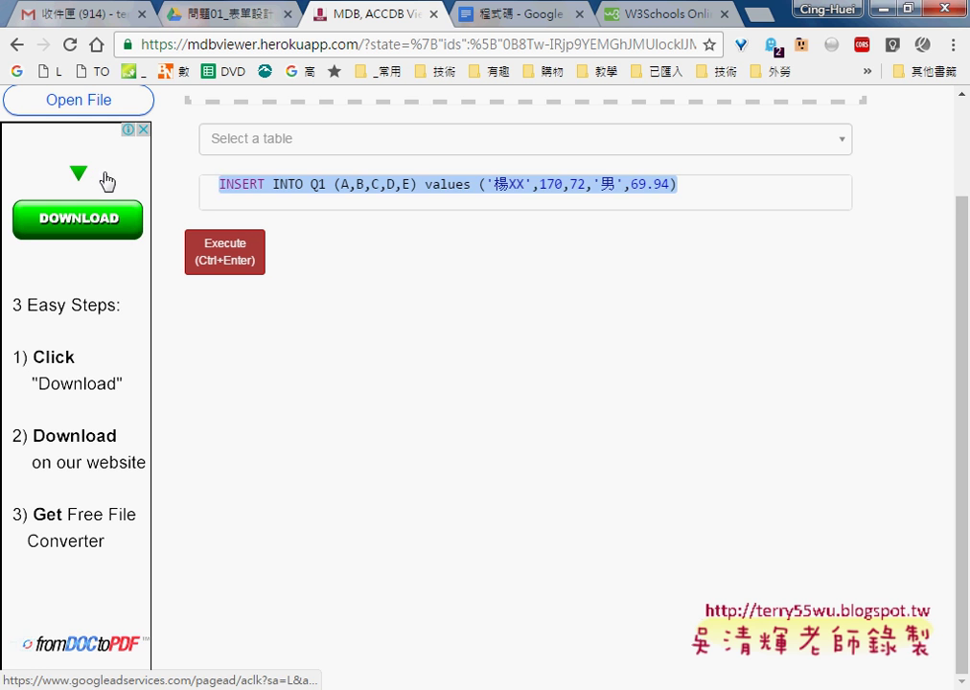
pyautogui.hotkey('ctrl', 'v')
# Step: Change the table to Q1, run the query, and check the 170, 72, 男, 69.94 row appears last
pyautogui.moveTo(328, 183); pyautogui.dragTo(357, 187)
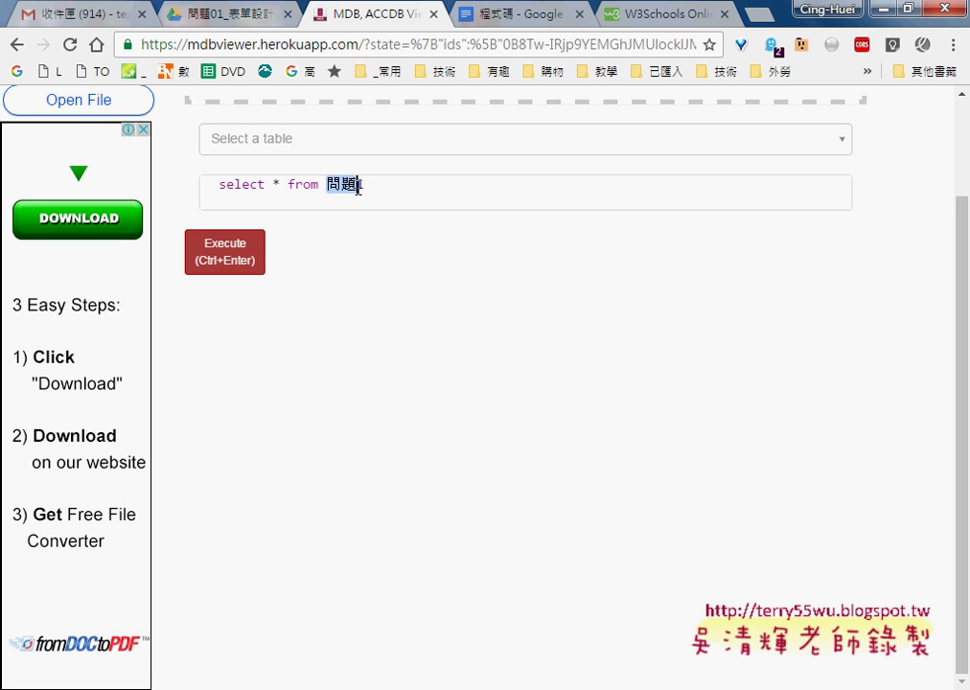
pyautogui.write('Q')
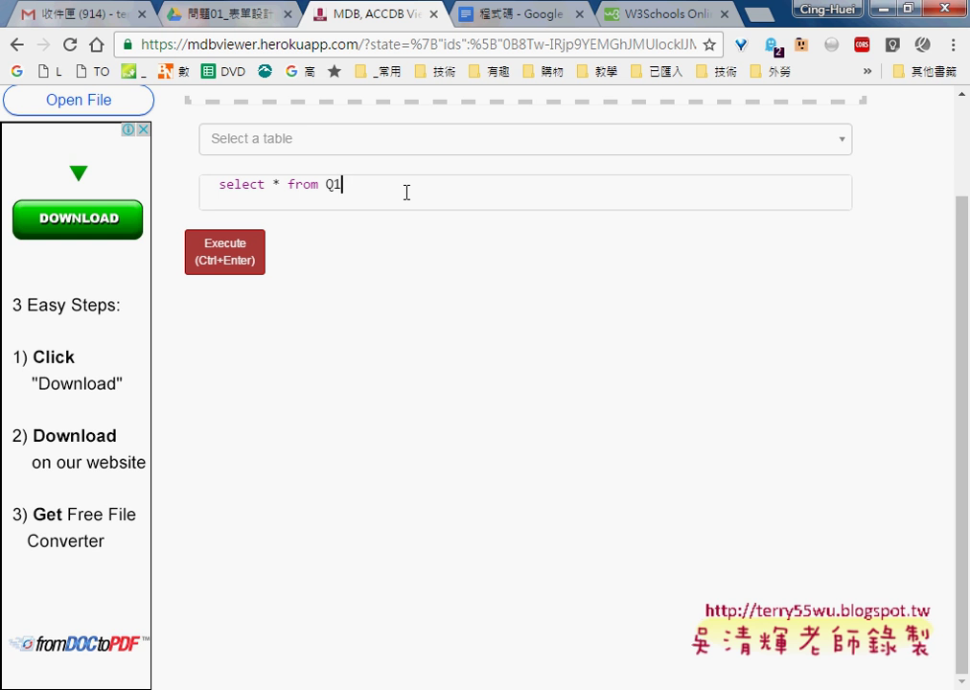
pyautogui.hotkey('ctrl', 'Return')
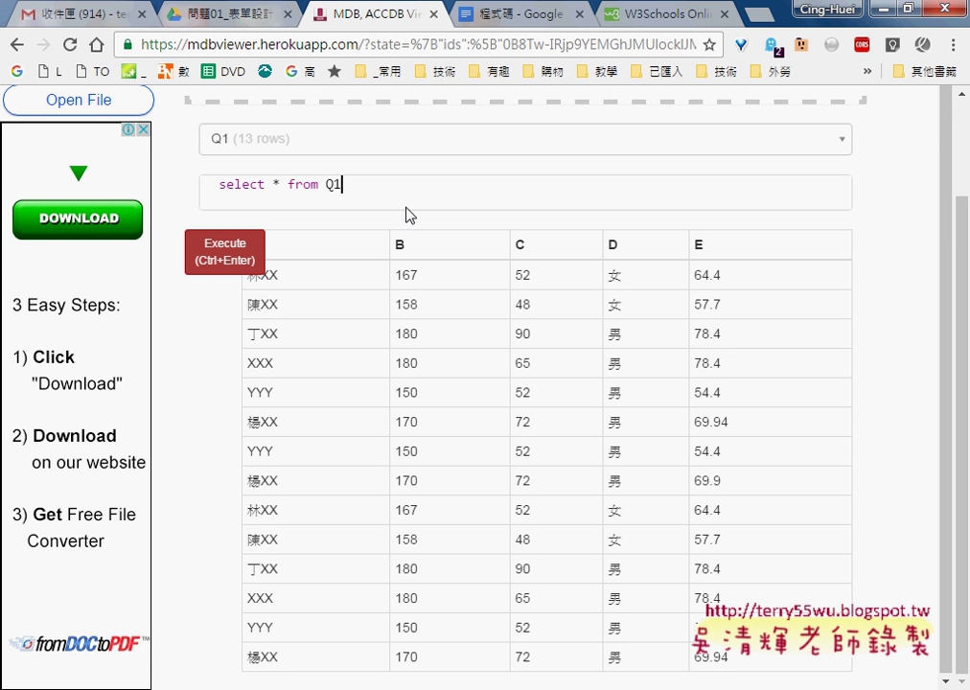
pyautogui.moveTo(249, 654); pyautogui.dragTo(748, 665)
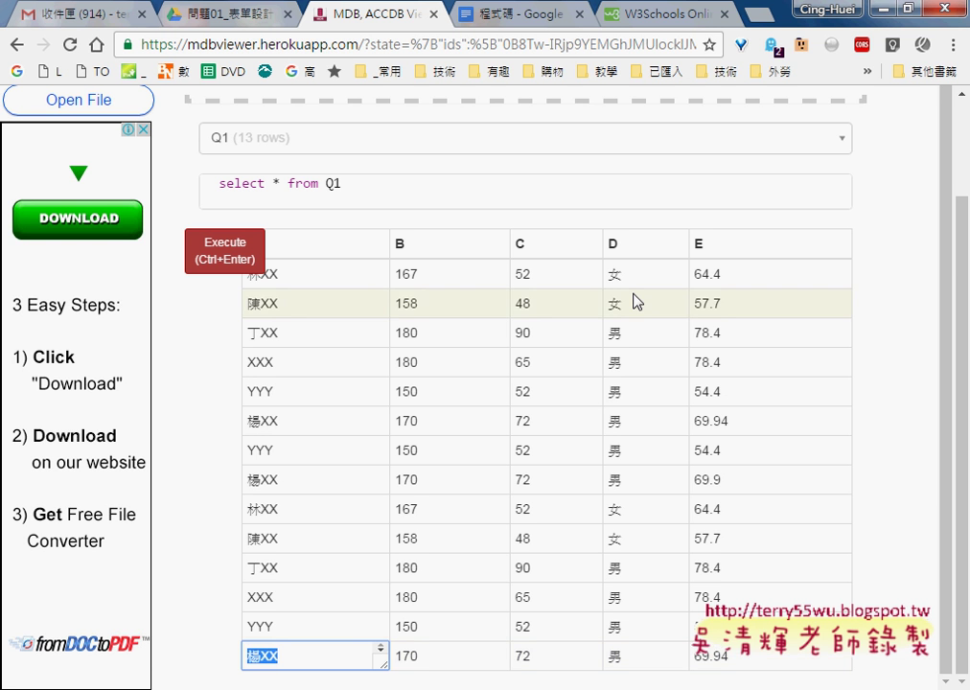
pyautogui.click(494, 14)
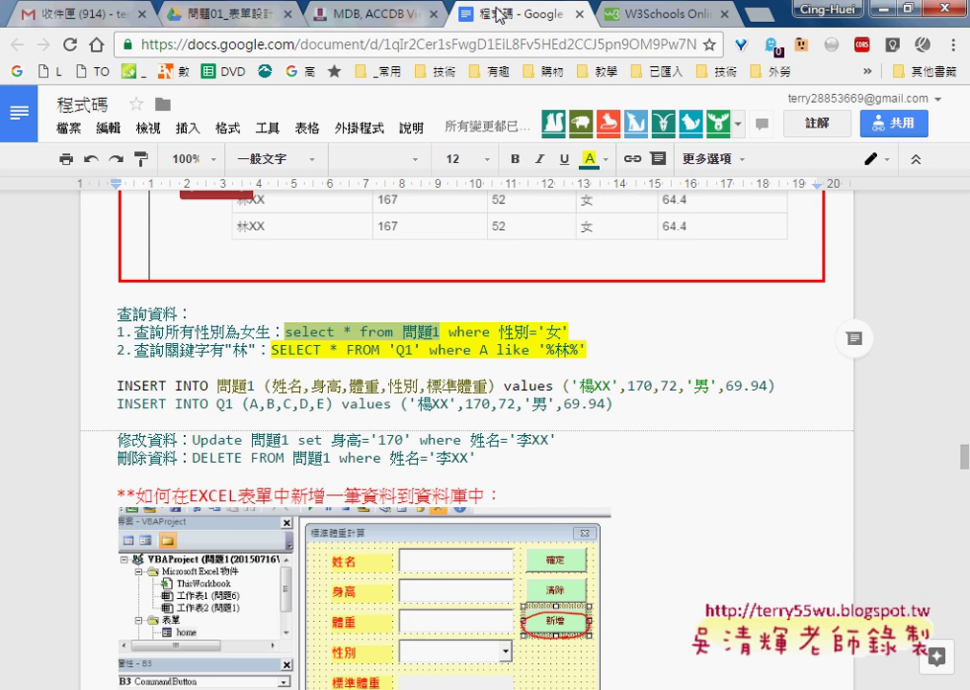
# Step: Highlight the Update statement and its where condition in the notes, then glance at the viewer
pyautogui.click(288, 334)
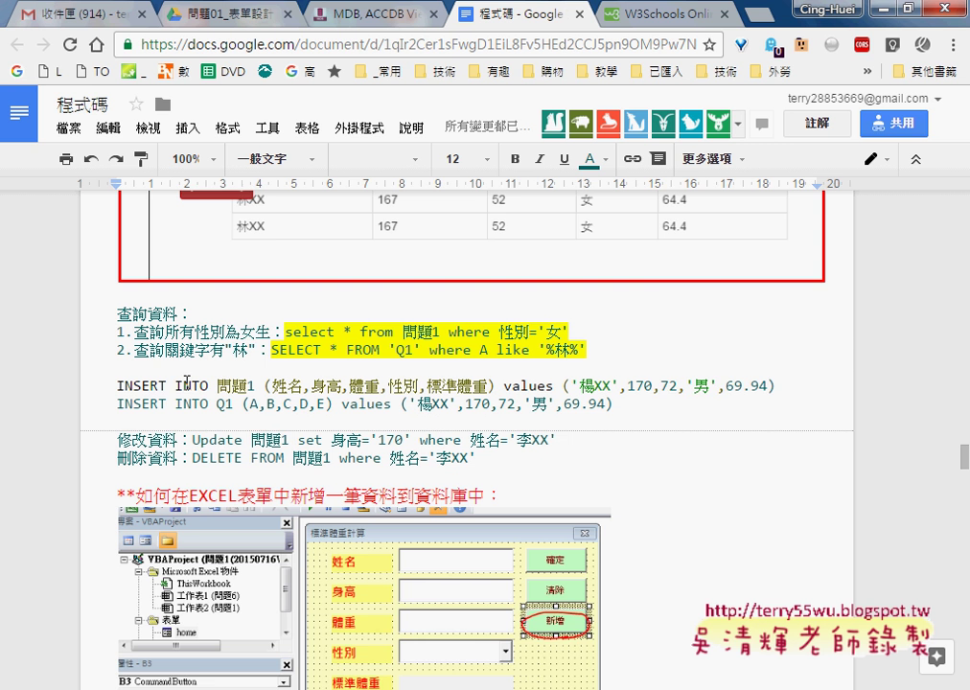
pyautogui.scroll(-1, 186, 384)
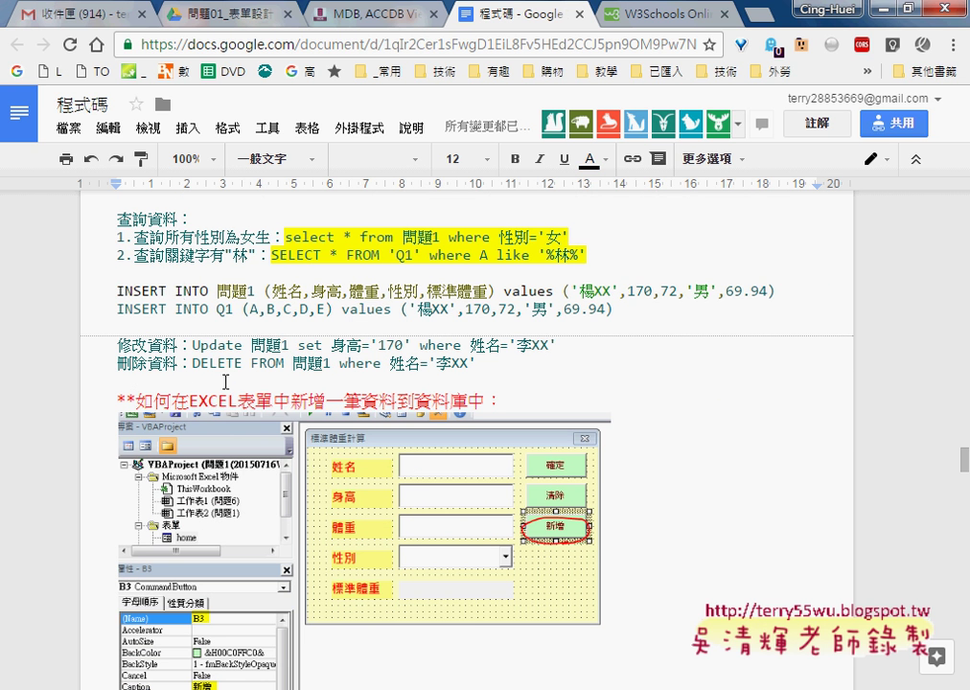
pyautogui.moveTo(192, 345)
pyautogui.mouseDown()
pyautogui.moveTo(353, 354)
pyautogui.moveTo(420, 342)
pyautogui.moveTo(390, 345)
pyautogui.mouseUp()
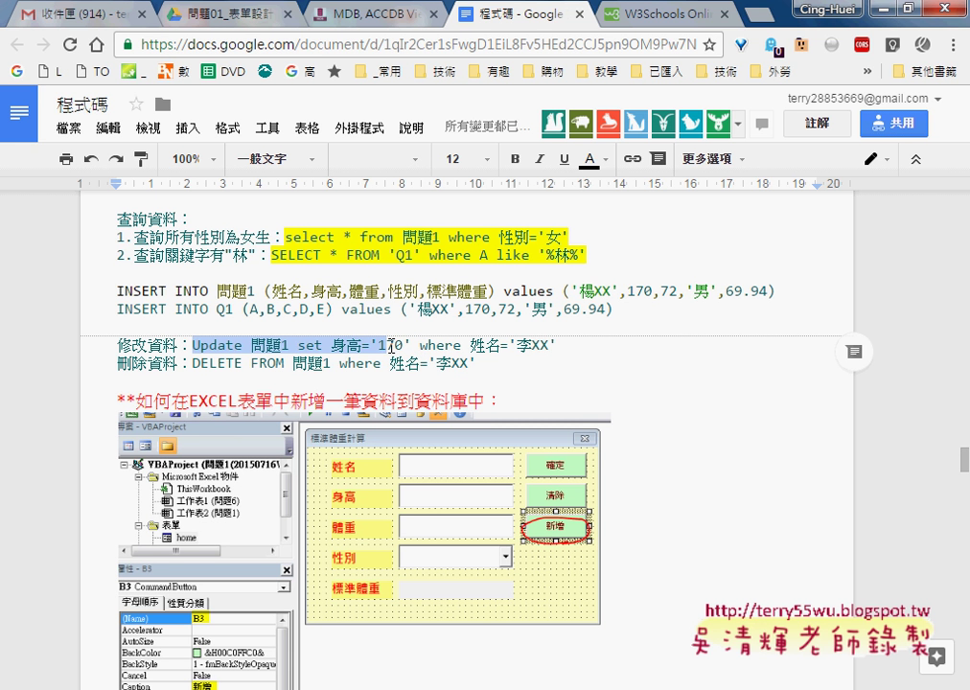
pyautogui.moveTo(556, 345); pyautogui.dragTo(194, 350)
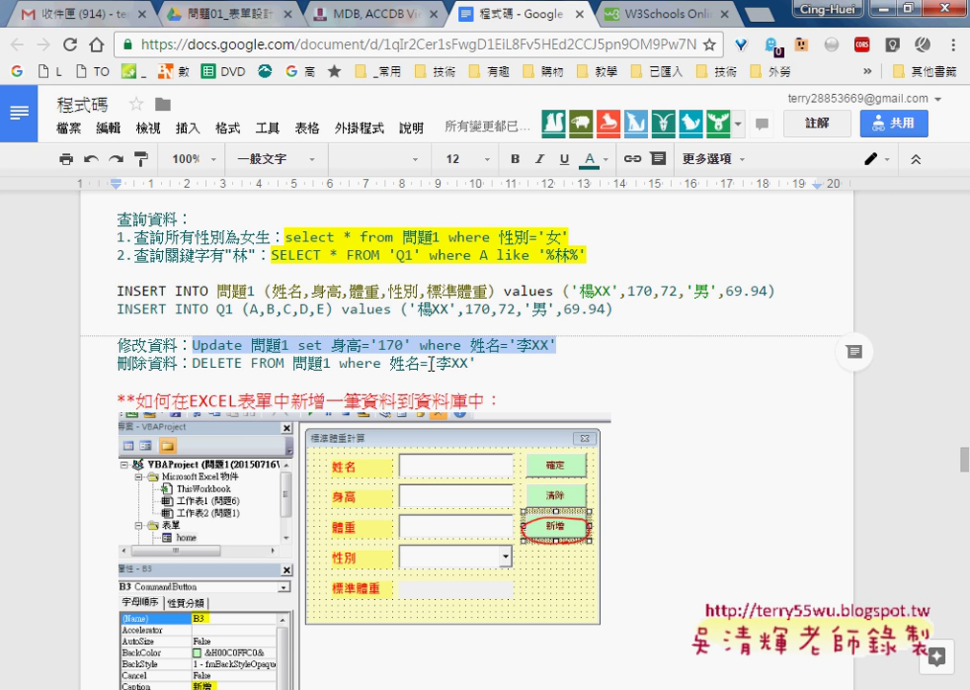
pyautogui.click(337, 19)
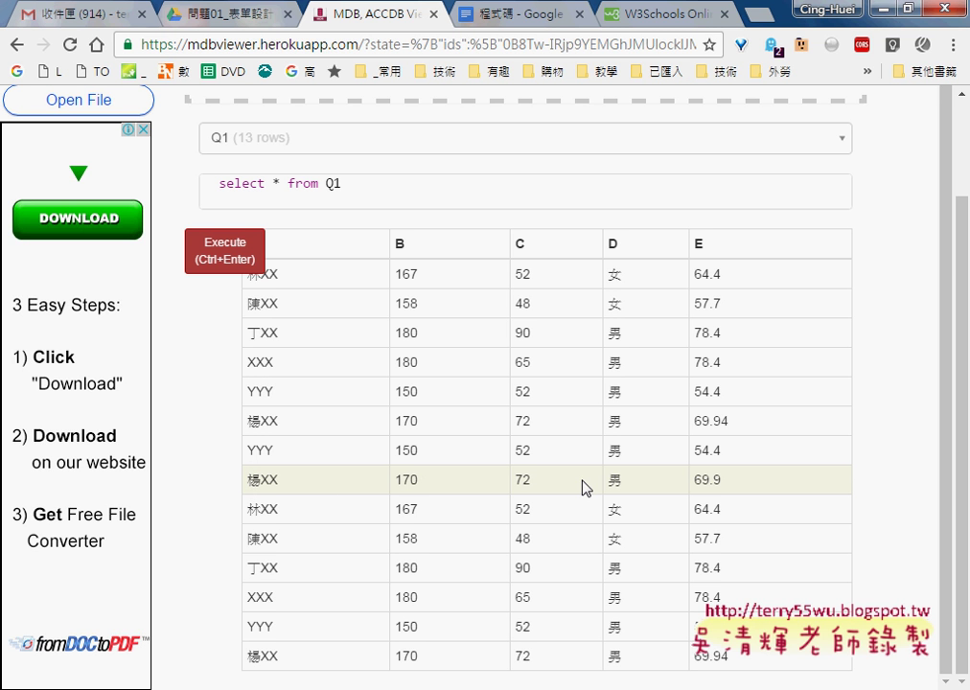
# Step: Select the whole DELETE statement in the notes and bring up the MDB viewer to paste it
pyautogui.click(527, 16)
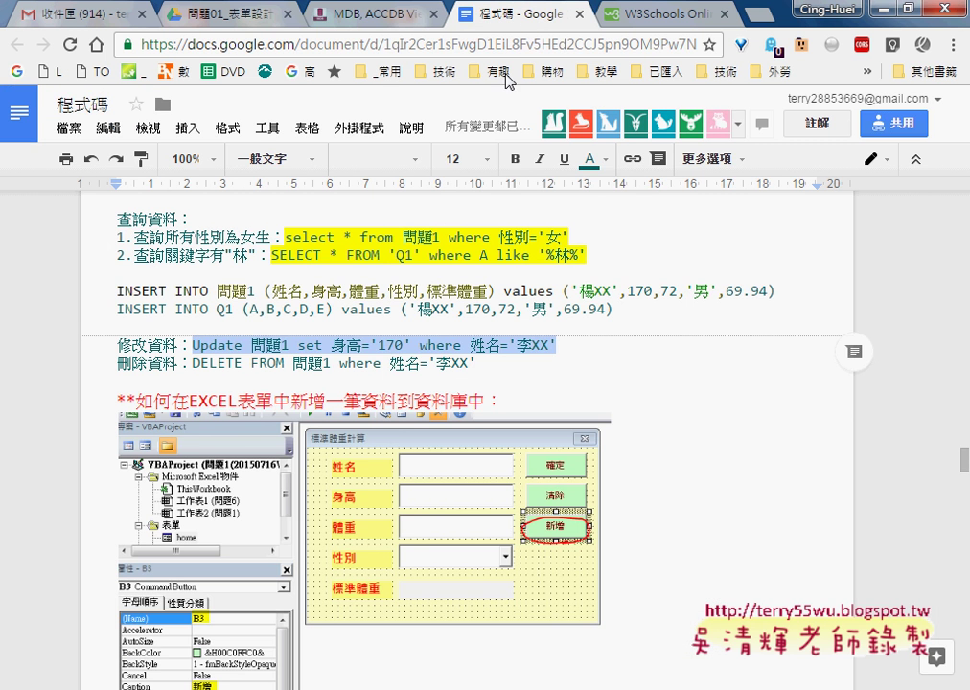
pyautogui.moveTo(194, 365); pyautogui.dragTo(477, 366)
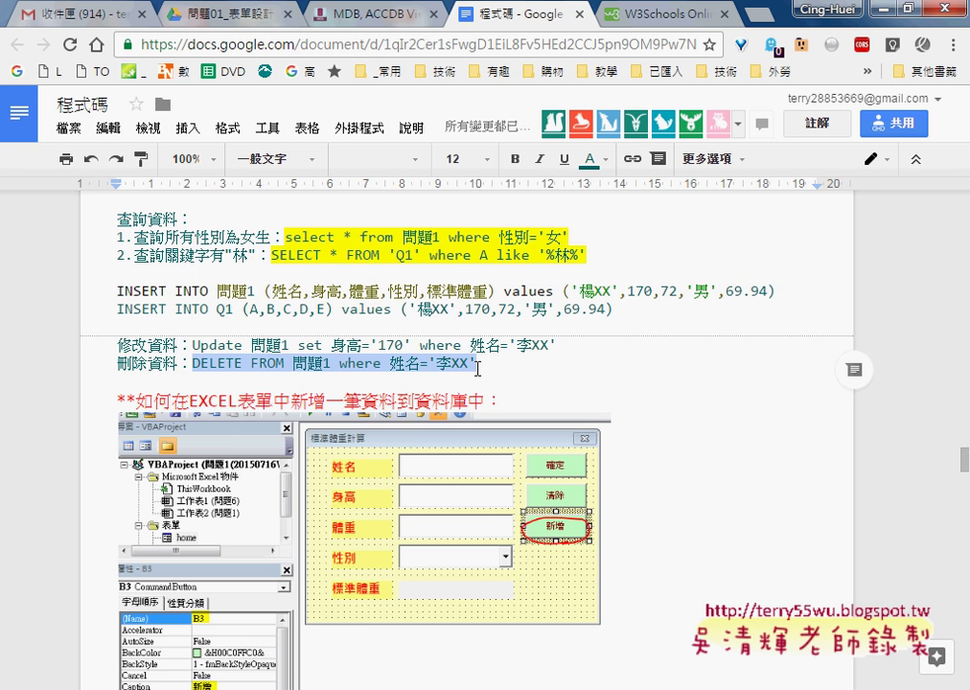
pyautogui.click(311, 16)
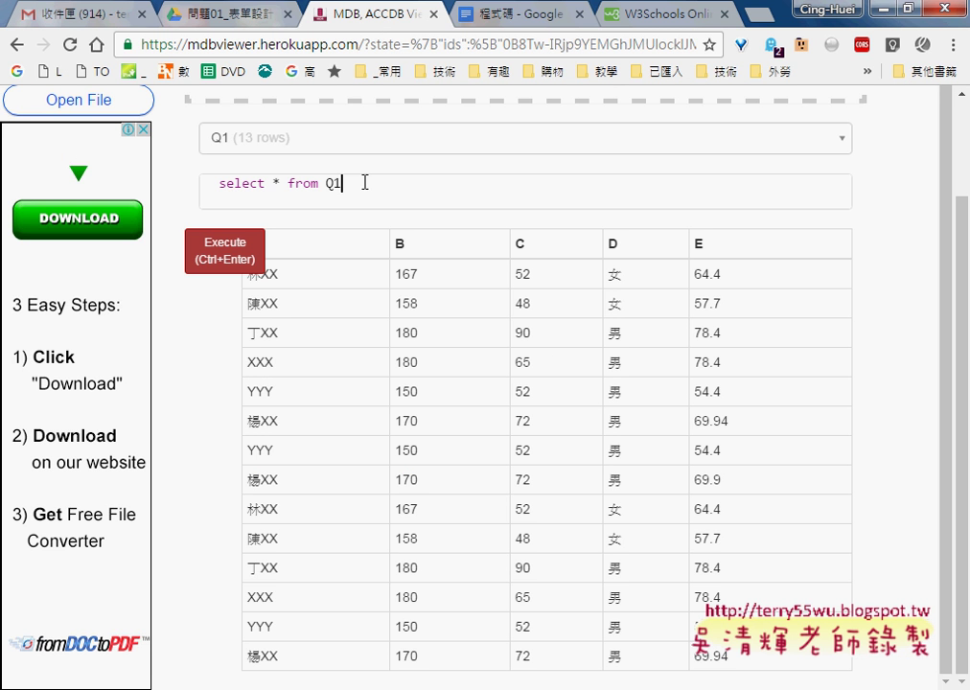
# Step: Paste the DELETE statement into the viewer's query box and retarget it to table Q1
pyautogui.moveTo(364, 182); pyautogui.dragTo(213, 182)
pyautogui.write("DELETE FROM 問題1 where 姓名='李XX'")
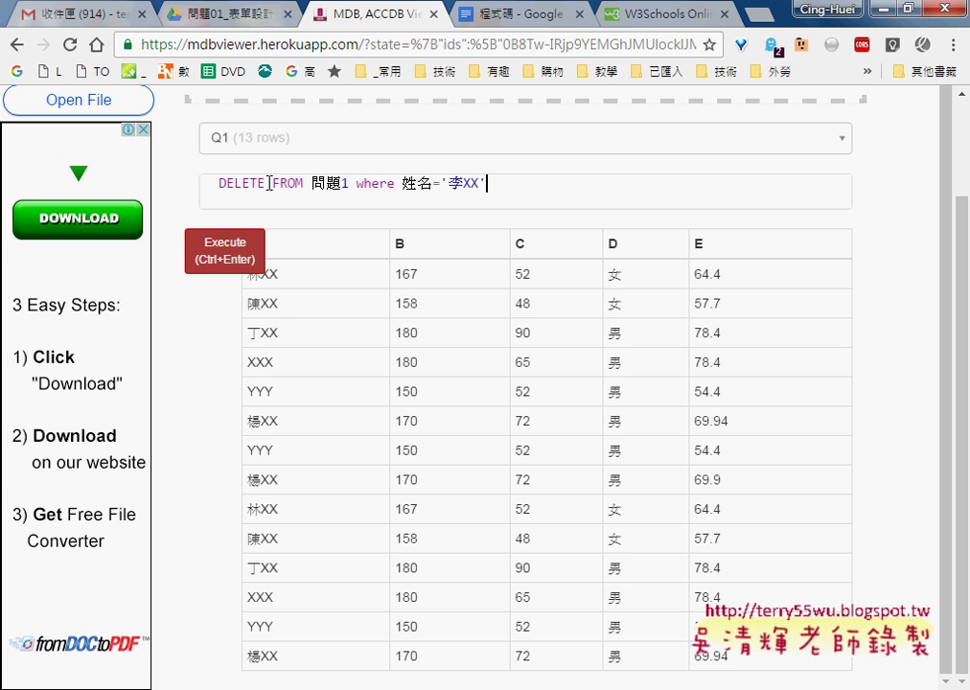
pyautogui.moveTo(313, 183); pyautogui.dragTo(342, 185)
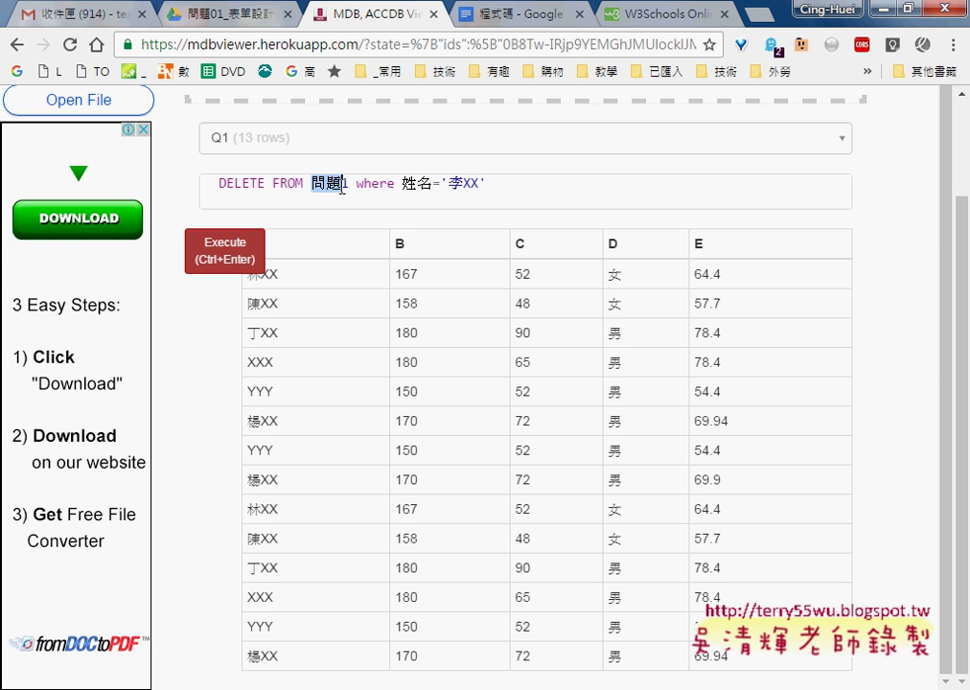
pyautogui.write('Q')
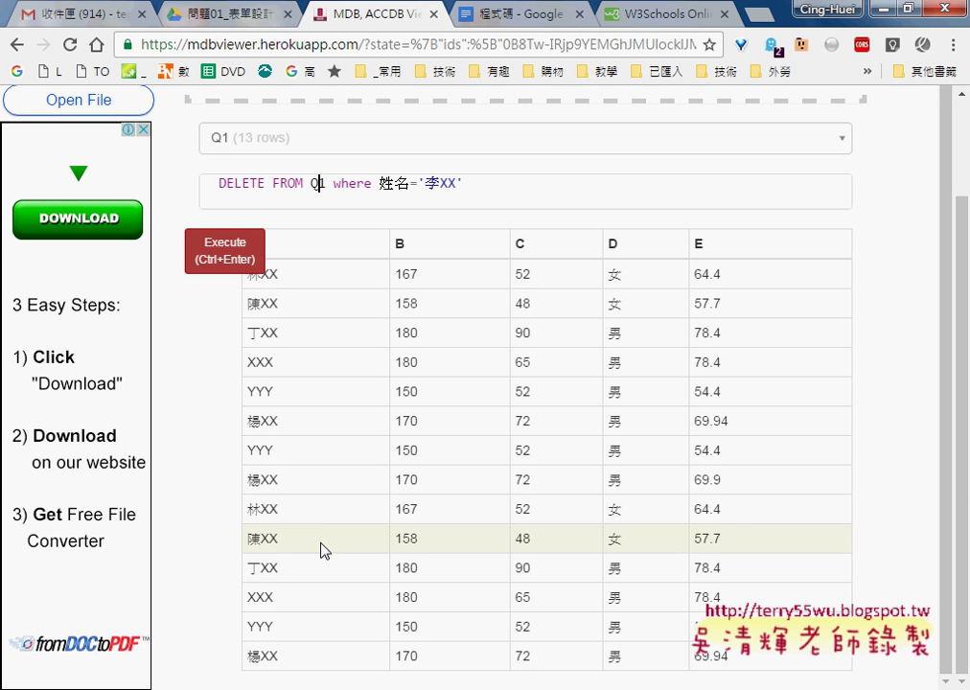
# Step: Change the condition to A='楊XX', run the DELETE on Q1, and return to the notes
pyautogui.click(256, 478)
pyautogui.doubleClick(309, 487)
pyautogui.hotkey('ctrl', 'c')
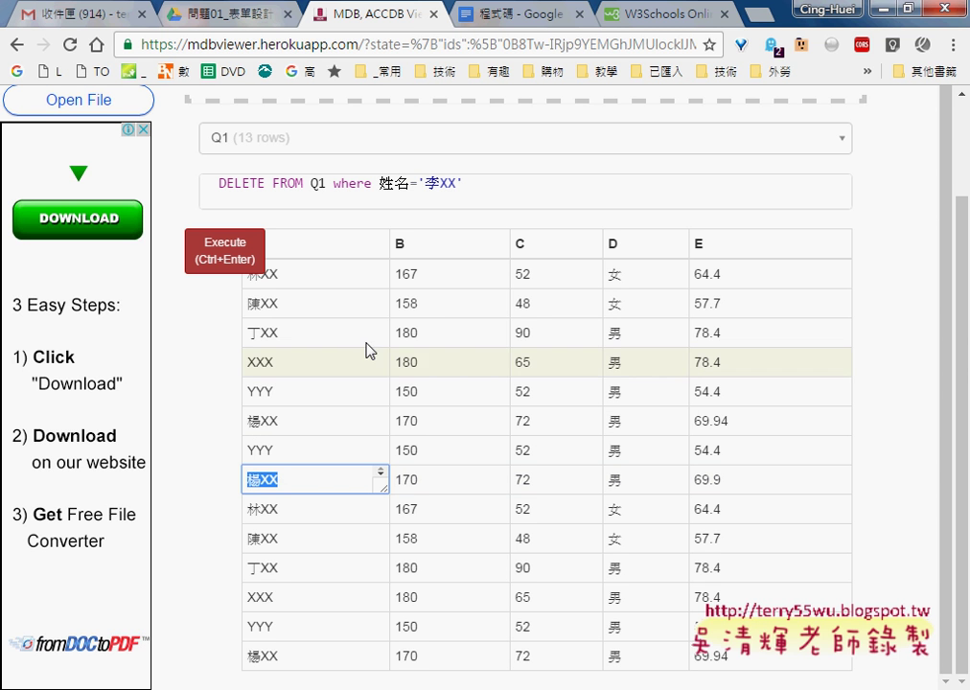
pyautogui.moveTo(427, 183); pyautogui.dragTo(459, 183)
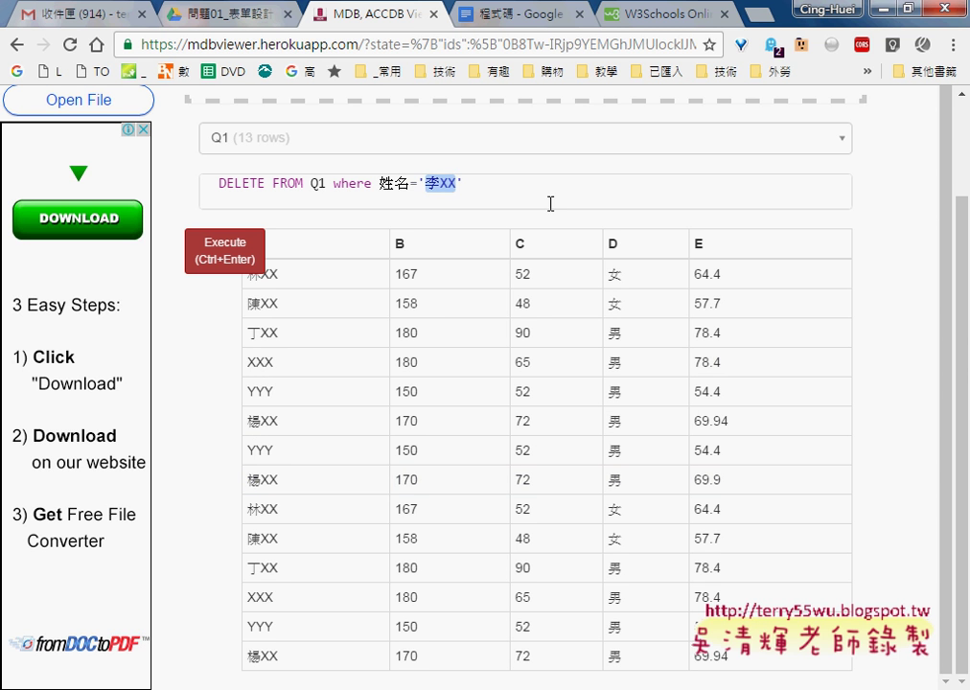
pyautogui.hotkey('ctrl', 'v')
pyautogui.moveTo(380, 183); pyautogui.dragTo(410, 183)
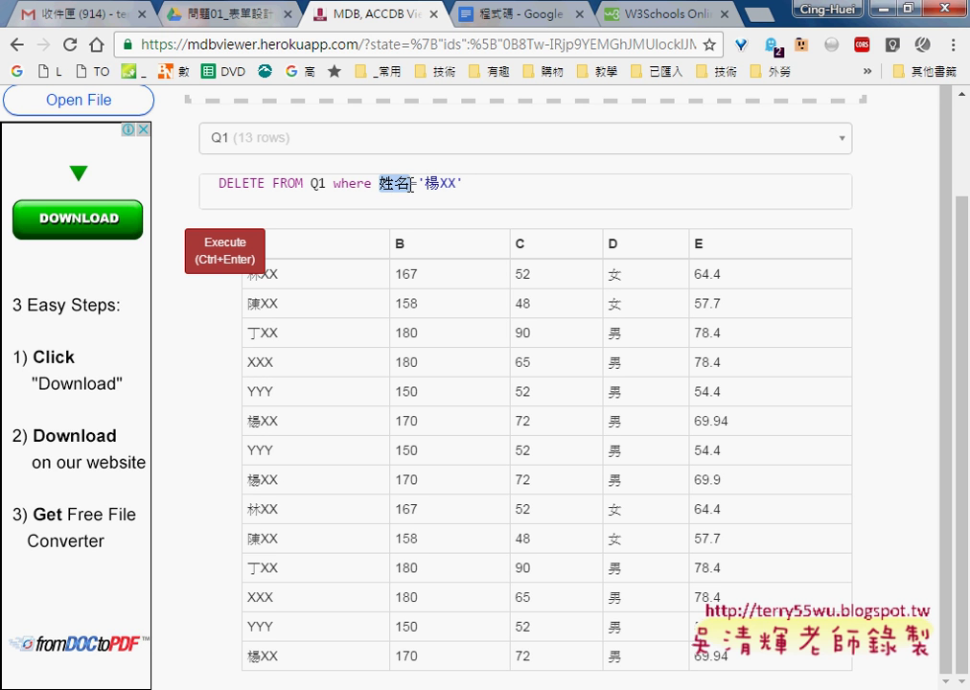
pyautogui.write('A')
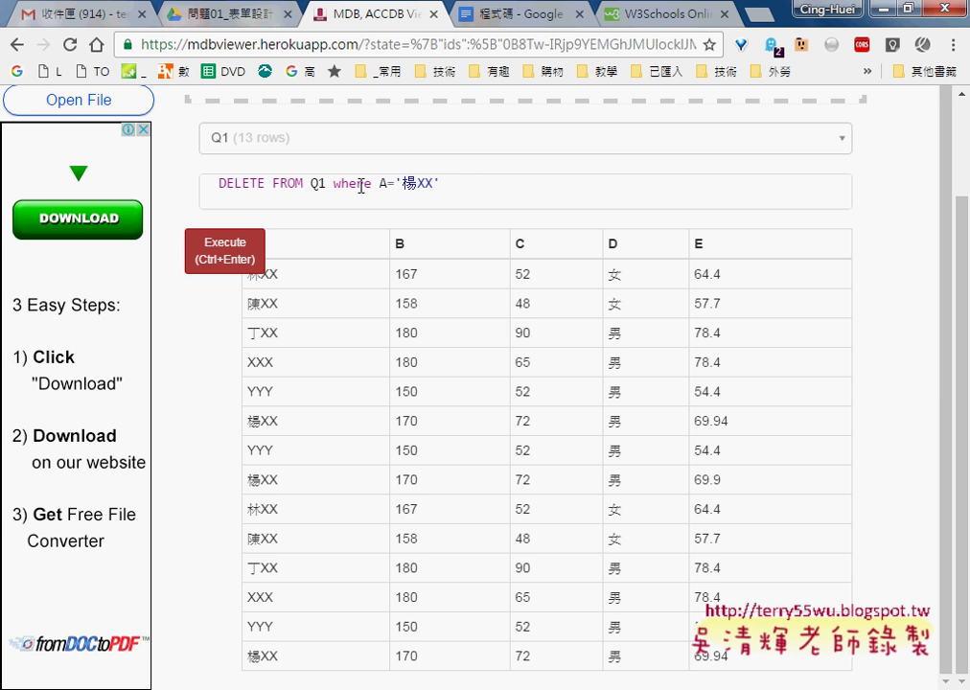
pyautogui.click(458, 184)
pyautogui.hotkey('ctrl', 'Return')
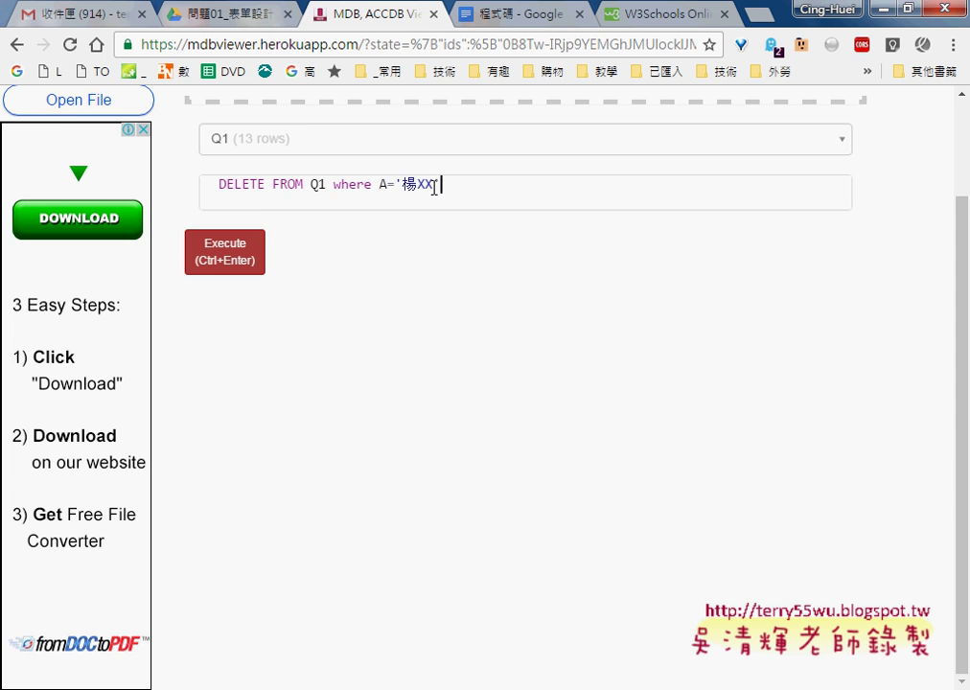
pyautogui.hotkey('ctrl', 'Tab')
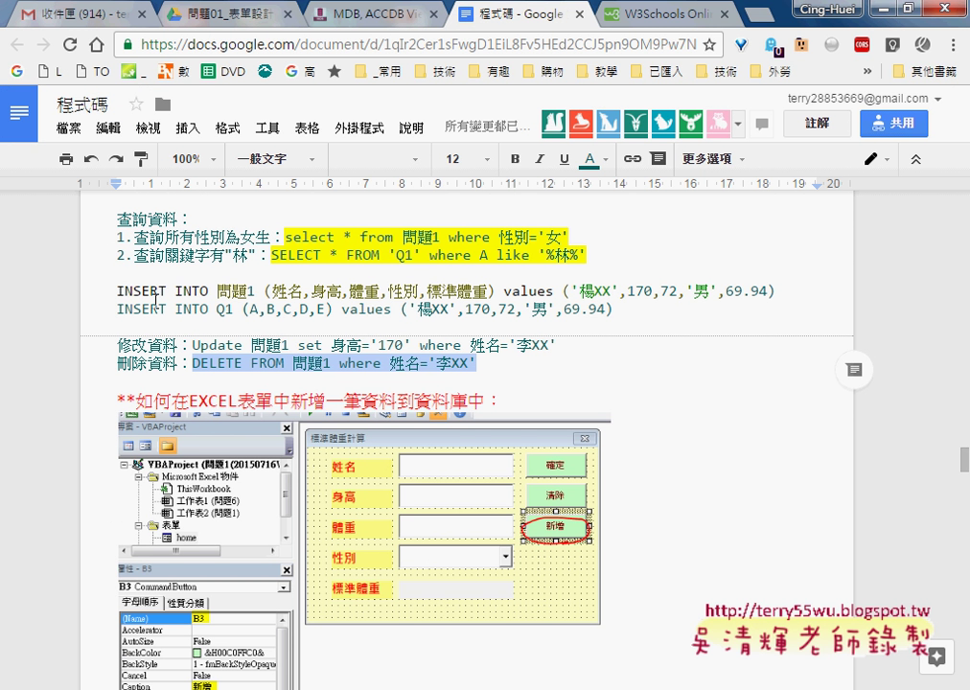
# Step: Reuse 'select * from 問題1' from the notes as select * from Q1, run it, then return
pyautogui.moveTo(285, 237); pyautogui.dragTo(438, 236)
pyautogui.hotkey('ctrl', 'c')
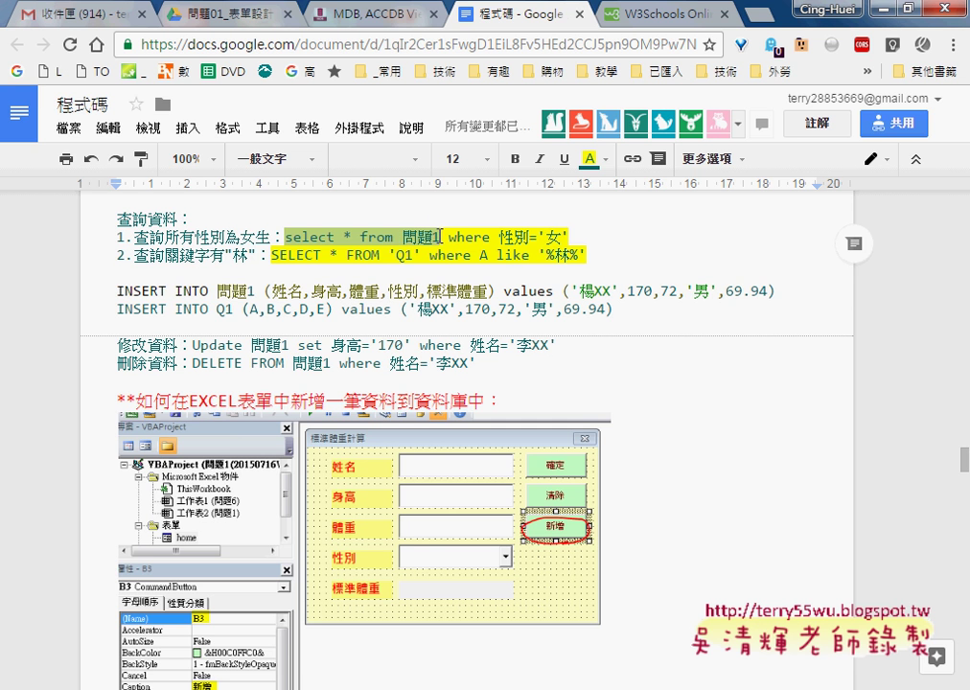
pyautogui.hotkey('ctrl', 'shift', 'Tab')
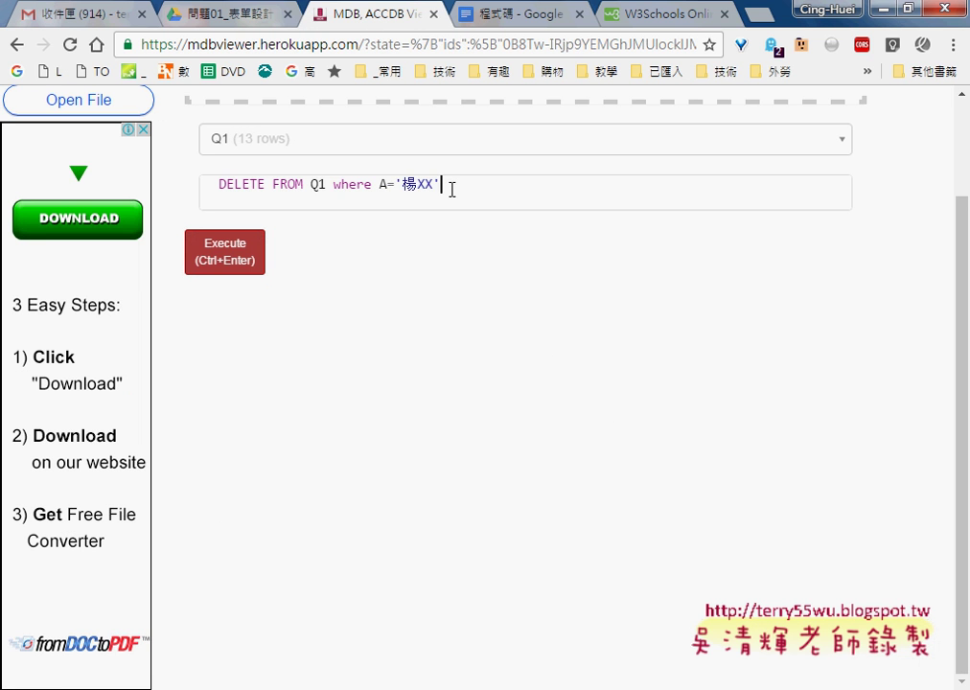
pyautogui.moveTo(452, 189); pyautogui.dragTo(160, 187)
pyautogui.hotkey('ctrl', 'v')
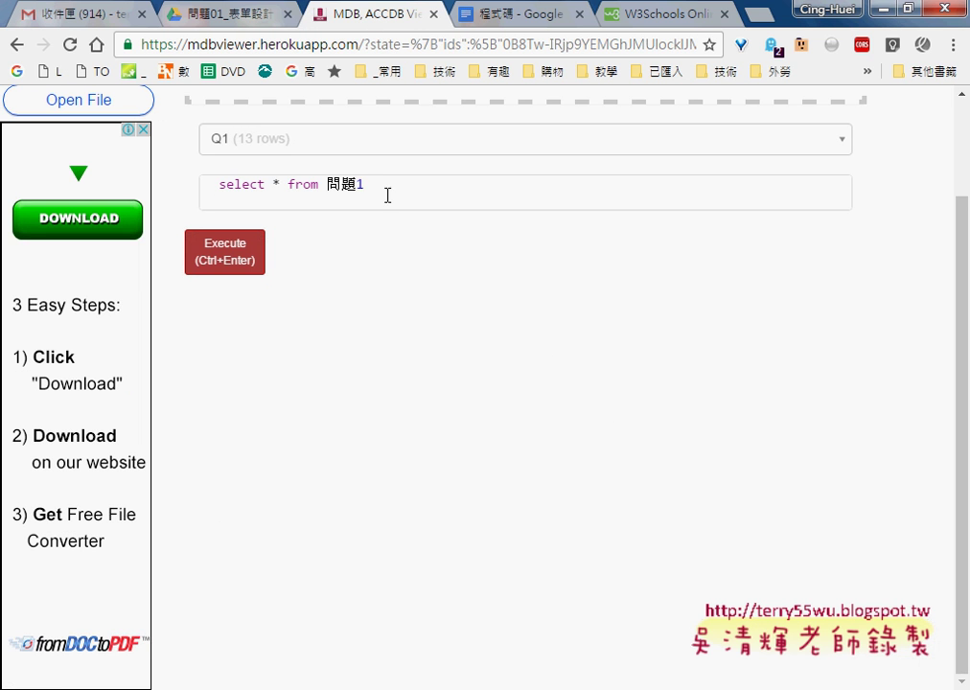
pyautogui.moveTo(330, 185); pyautogui.dragTo(358, 185)
pyautogui.write('Q')
pyautogui.hotkey('ctrl', 'Return')
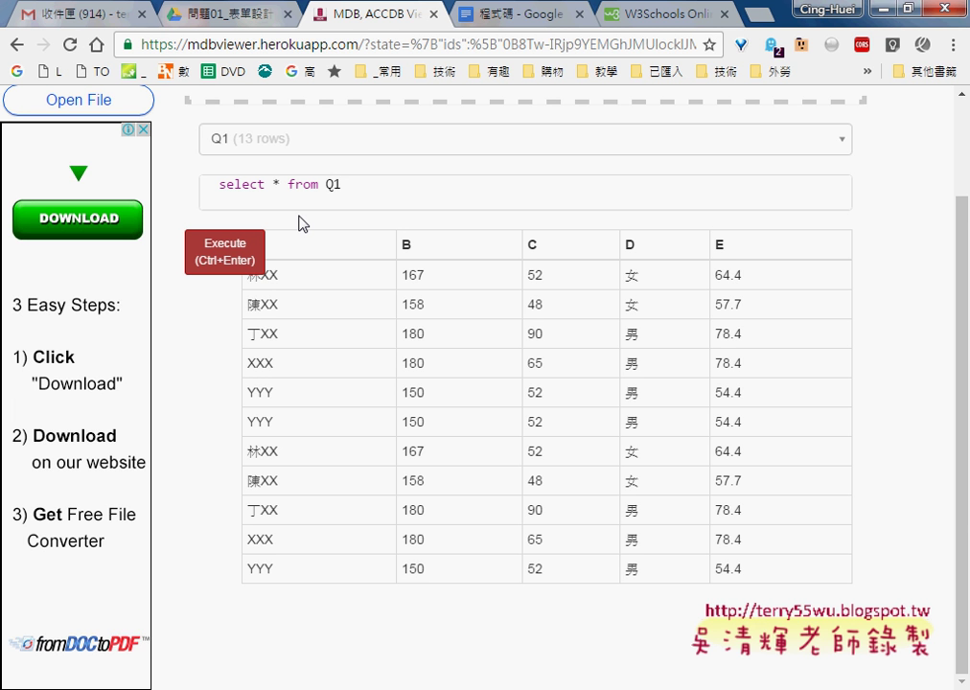
pyautogui.click(513, 18)
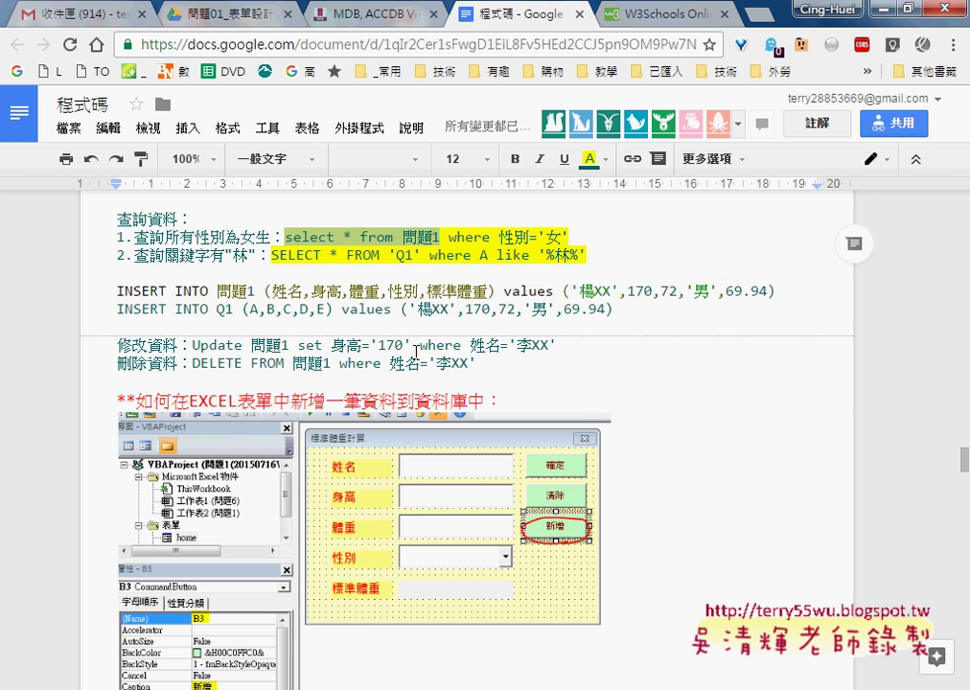
pyautogui.scroll(-2, 415, 350)
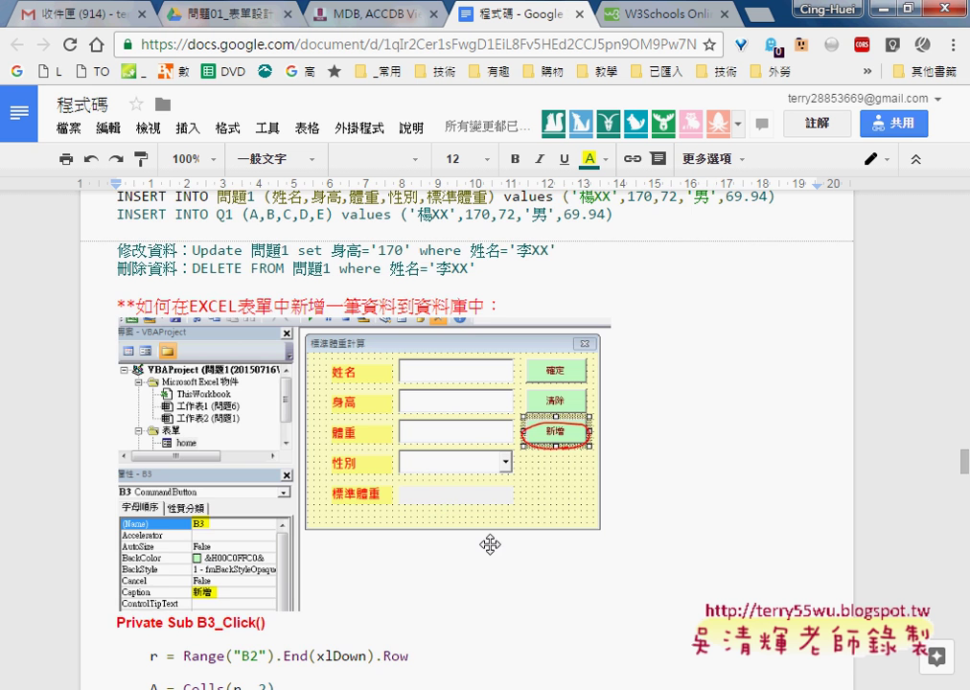
pyautogui.scroll(-4, 505, 549)
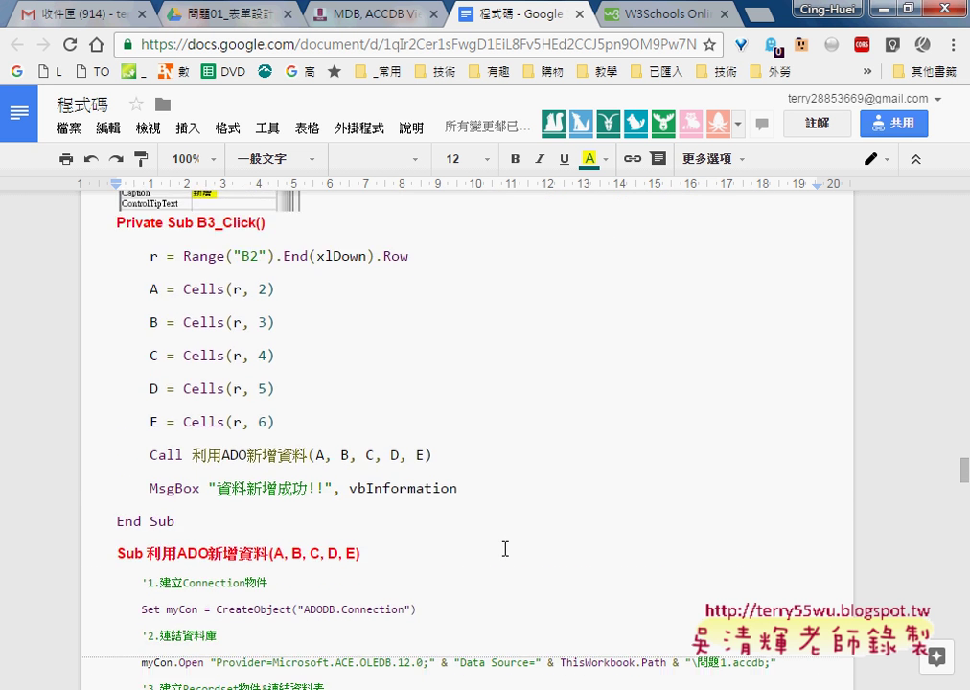
pyautogui.scroll(-2, 506, 548)
pyautogui.scroll(-2, 505, 549)
pyautogui.scroll(-2, 503, 549)
pyautogui.scroll(-1, 503, 549)
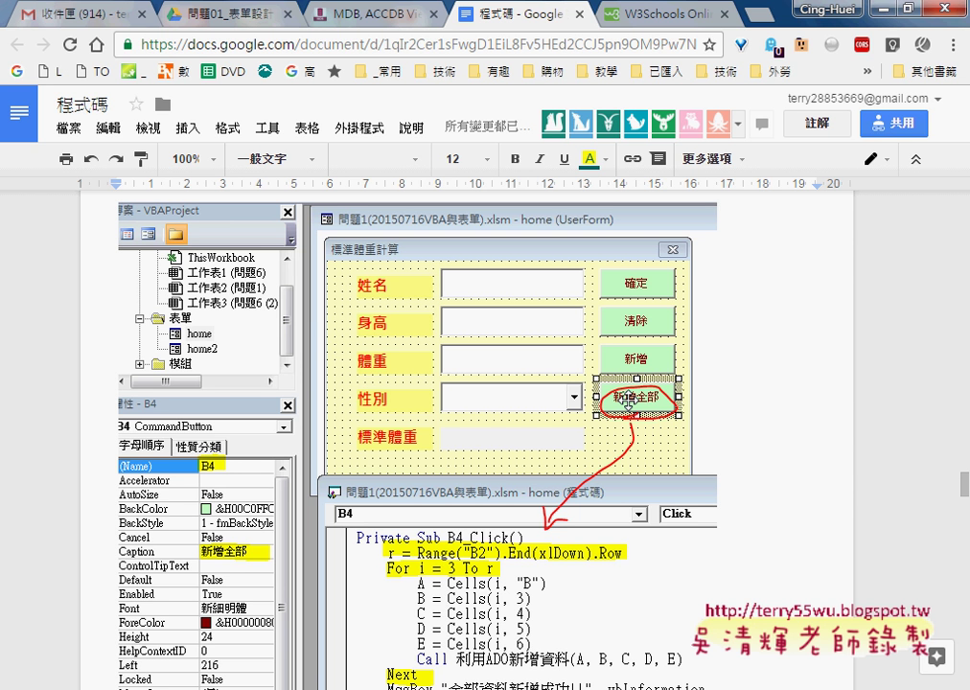
pyautogui.scroll(-1, 554, 427)
pyautogui.scroll(-2, 554, 427)
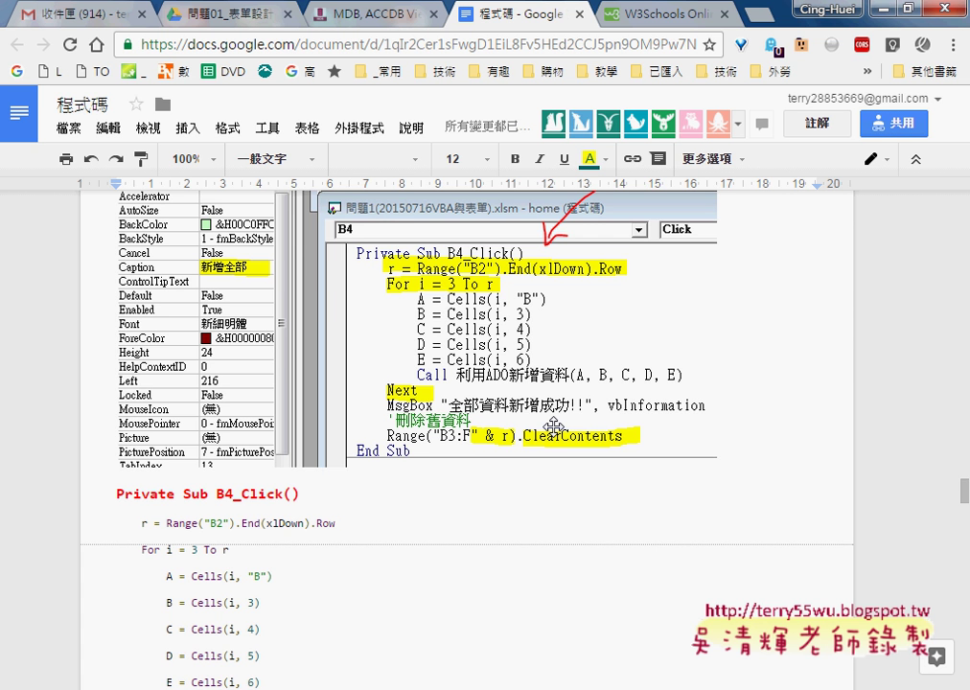
pyautogui.scroll(2, 554, 426)
pyautogui.scroll(1, 554, 427)
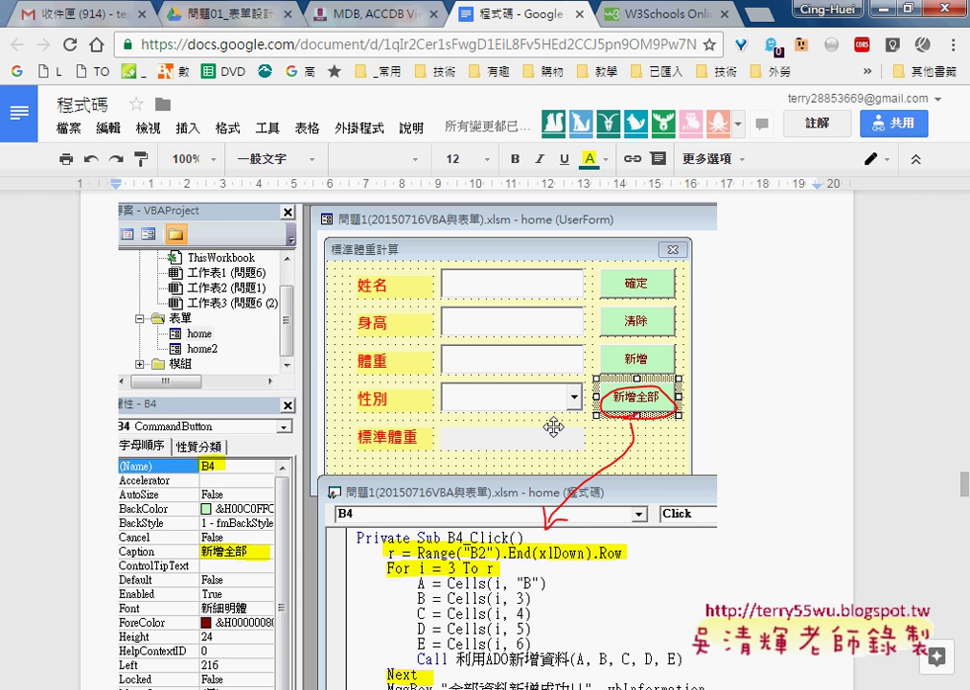
pyautogui.scroll(4, 554, 427)
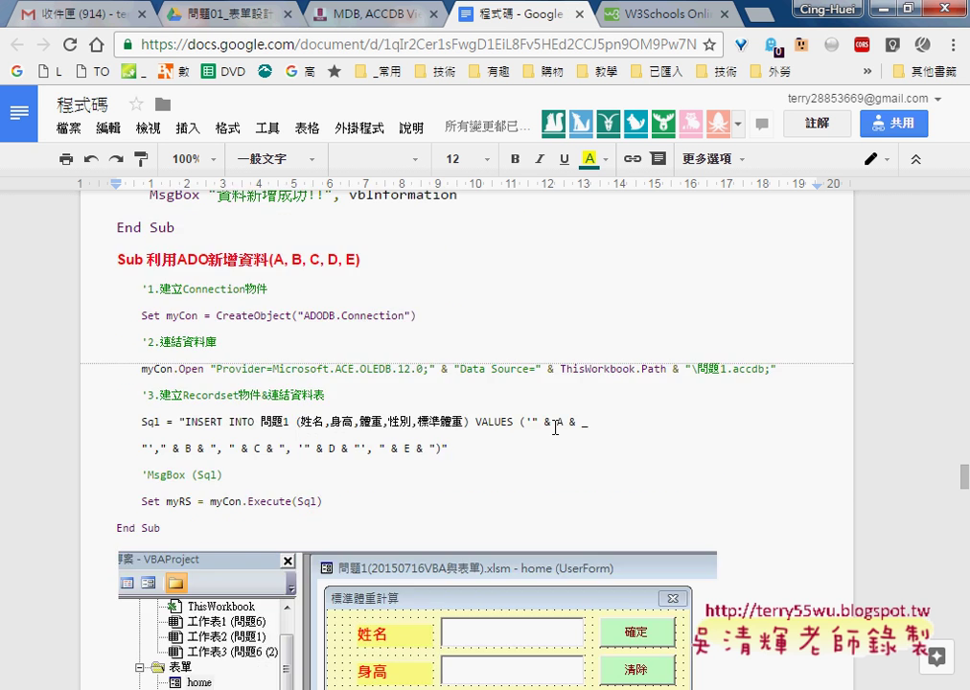
pyautogui.scroll(2, 555, 427)
pyautogui.scroll(2, 554, 427)
pyautogui.scroll(5, 554, 427)
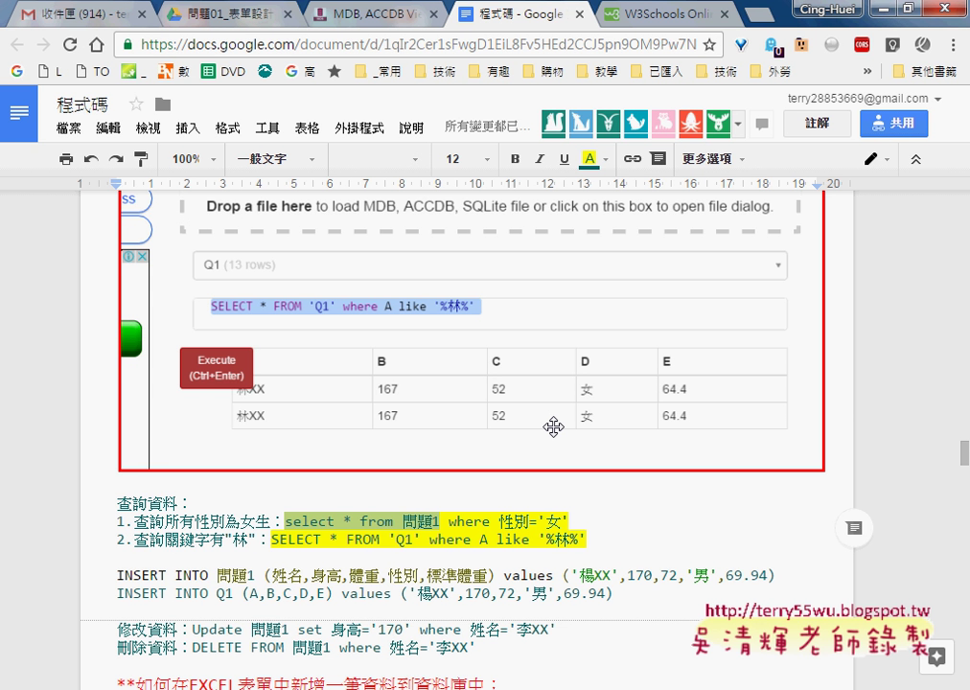
pyautogui.scroll(-1, 554, 428)
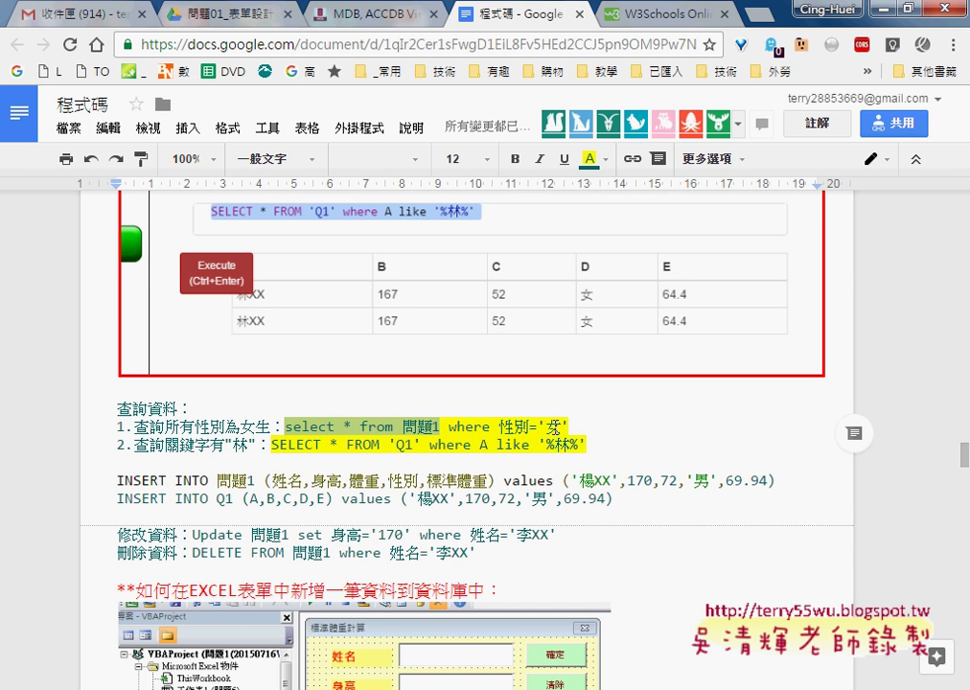